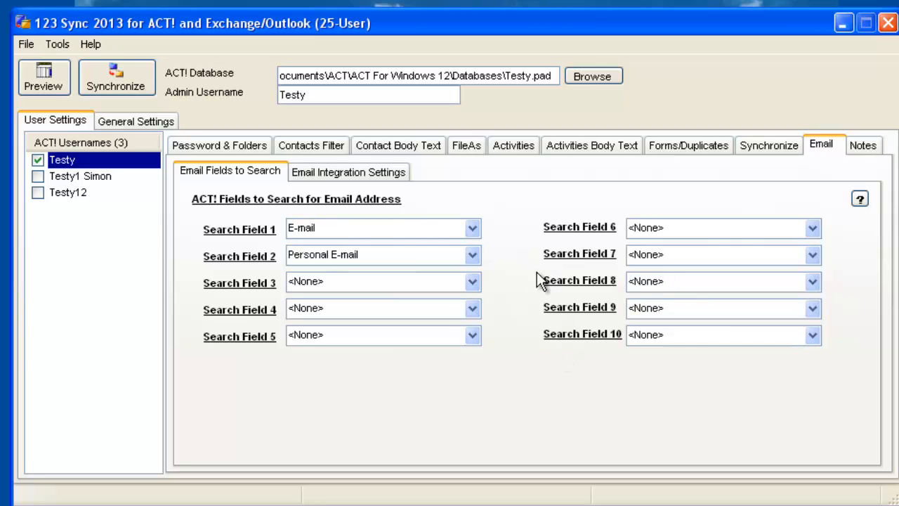
Enable email integration in the email integration settings and choose Inbox as the Outlook inbox folder
{"action": "left_click", "coordinate": [380, 172]}
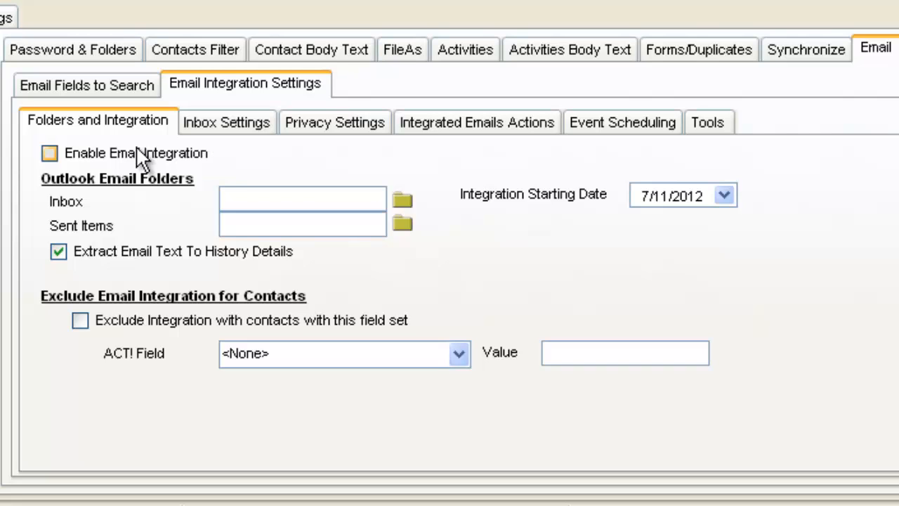
{"action": "left_click", "coordinate": [51, 153]}
{"action": "left_click", "coordinate": [402, 200]}
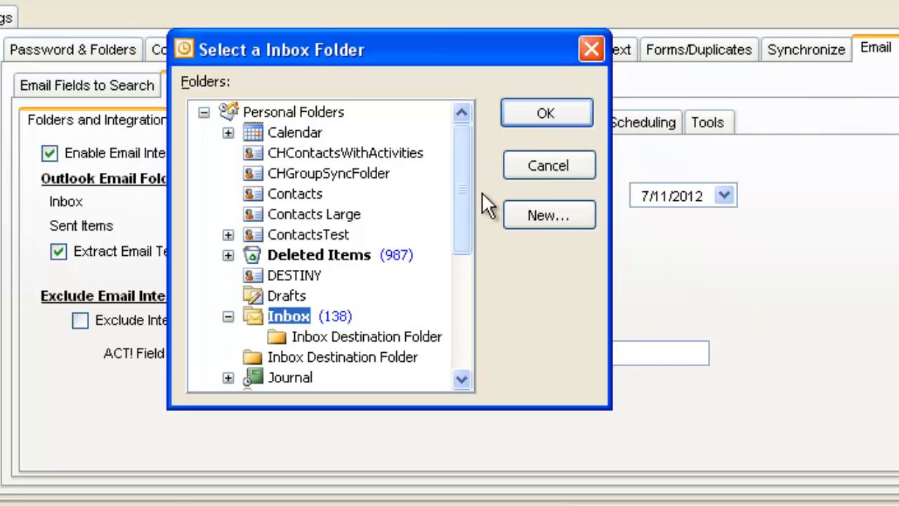
{"action": "left_click", "coordinate": [576, 118]}
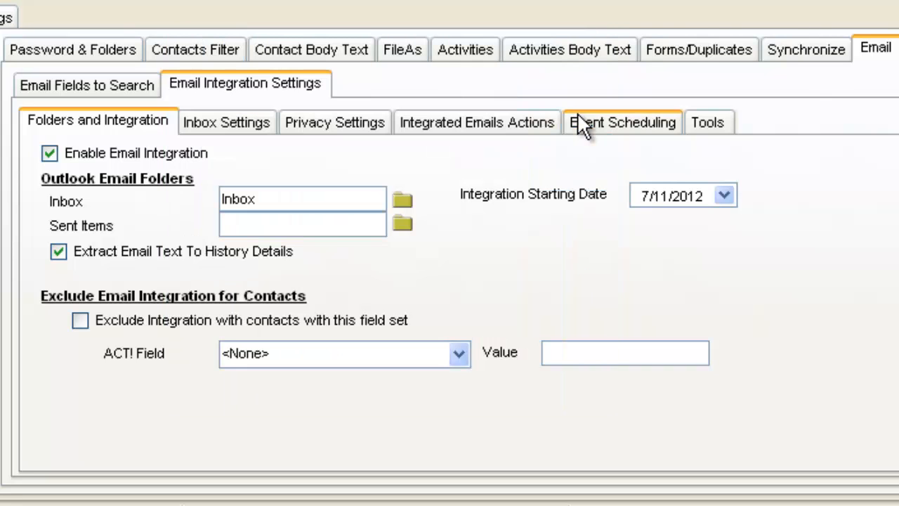
Choose Sent Items as the Outlook folder for sent emails
{"action": "left_click", "coordinate": [401, 225]}
{"action": "left_click_drag", "start_coordinate": [467, 379], "coordinate": [466, 378]}
{"action": "left_click", "coordinate": [303, 295]}
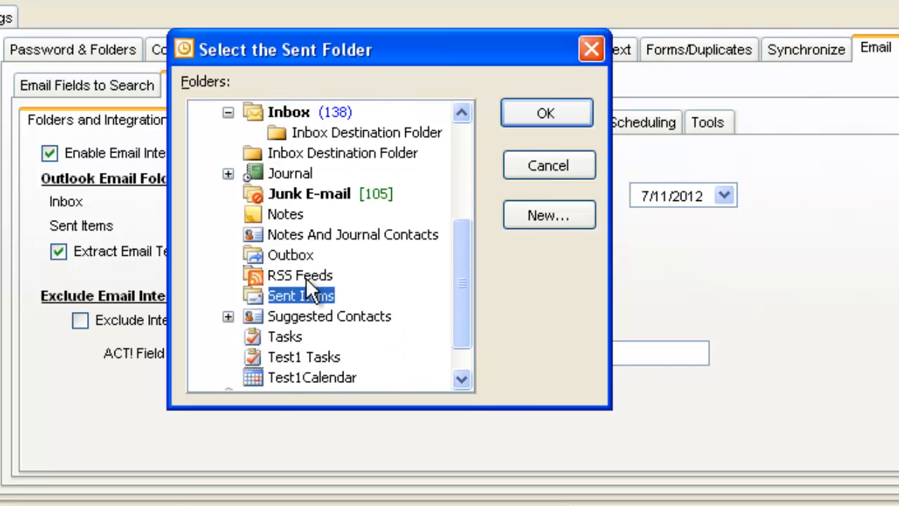
{"action": "left_click", "coordinate": [547, 114]}
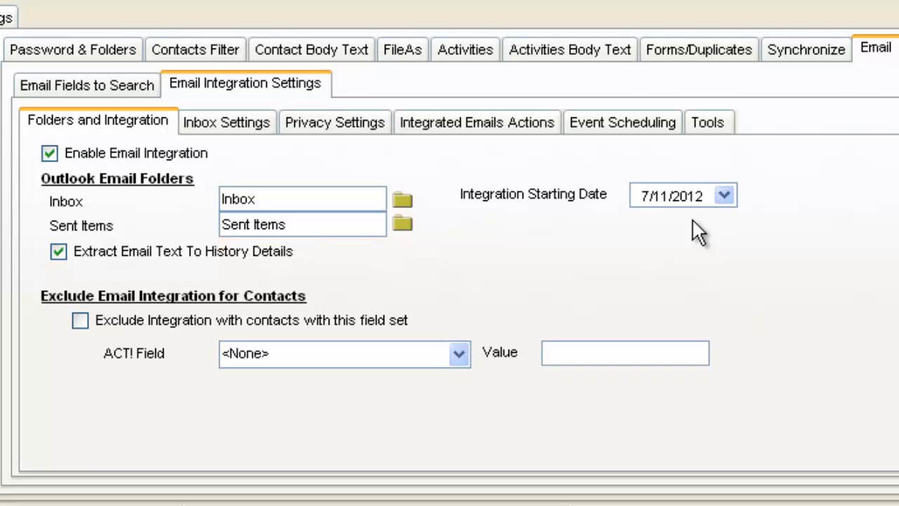
Set the integration starting date to 7/1/2011 and turn on extracting email text to history details
{"action": "left_click", "coordinate": [724, 196]}
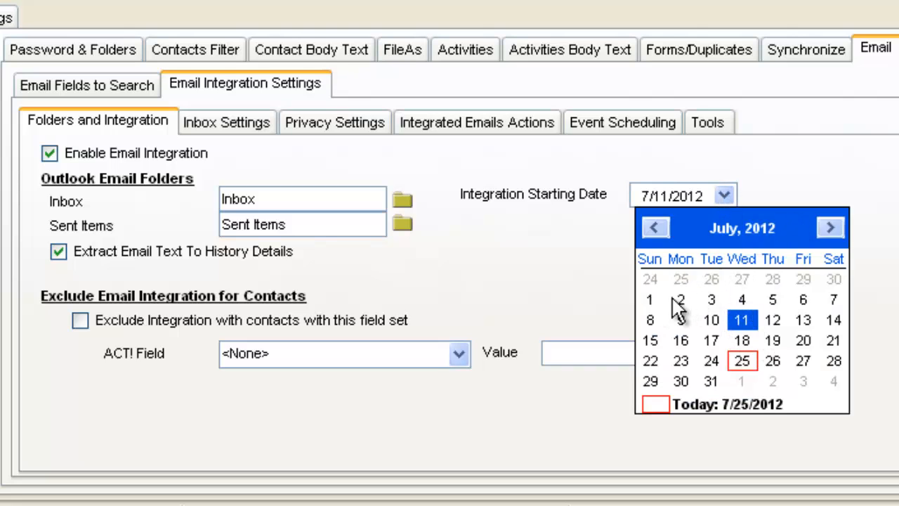
{"action": "left_click", "coordinate": [651, 300]}
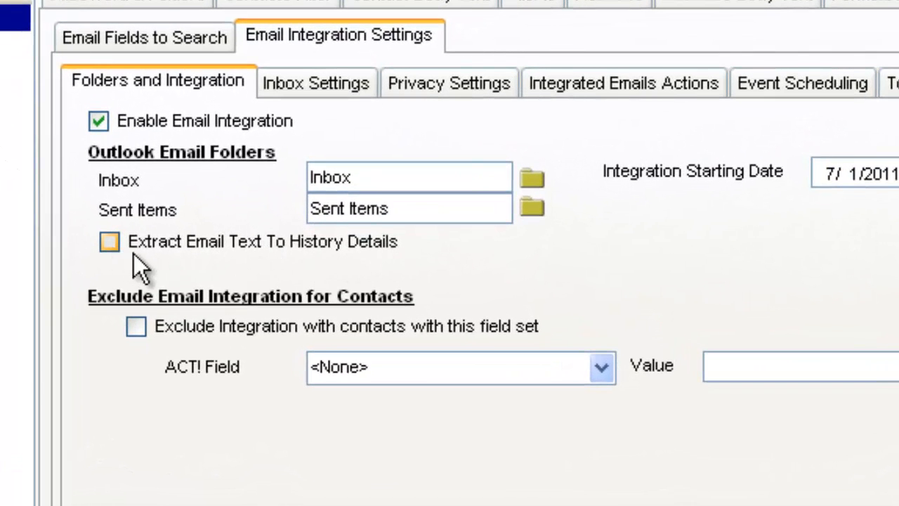
{"action": "left_click", "coordinate": [111, 243]}
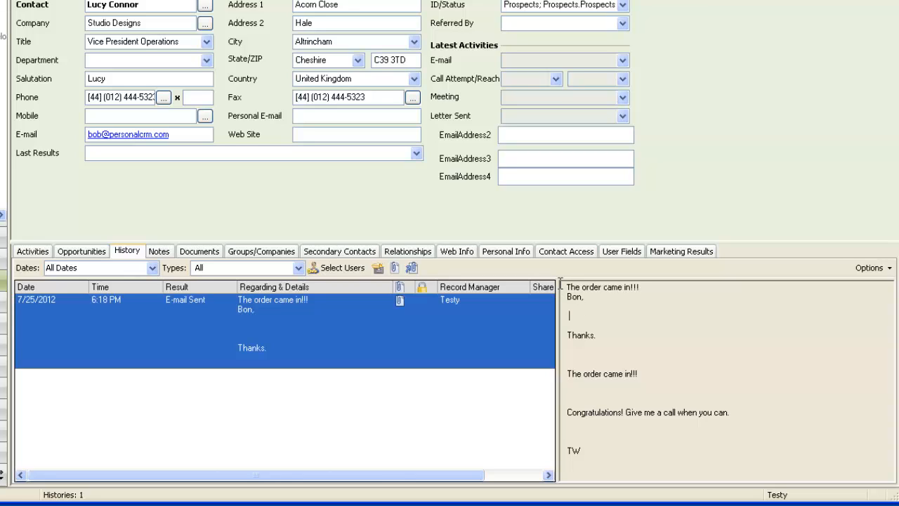
Switch to ACT! and examine the extracted email text in the contact's "The order came in!!!" history entry
{"action": "left_click_drag", "start_coordinate": [565, 286], "coordinate": [570, 450]}
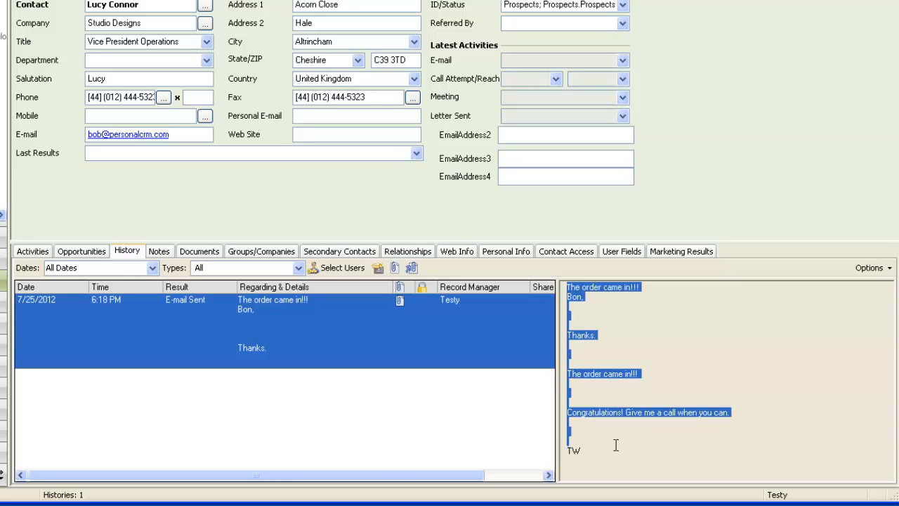
{"action": "left_click", "coordinate": [567, 402]}
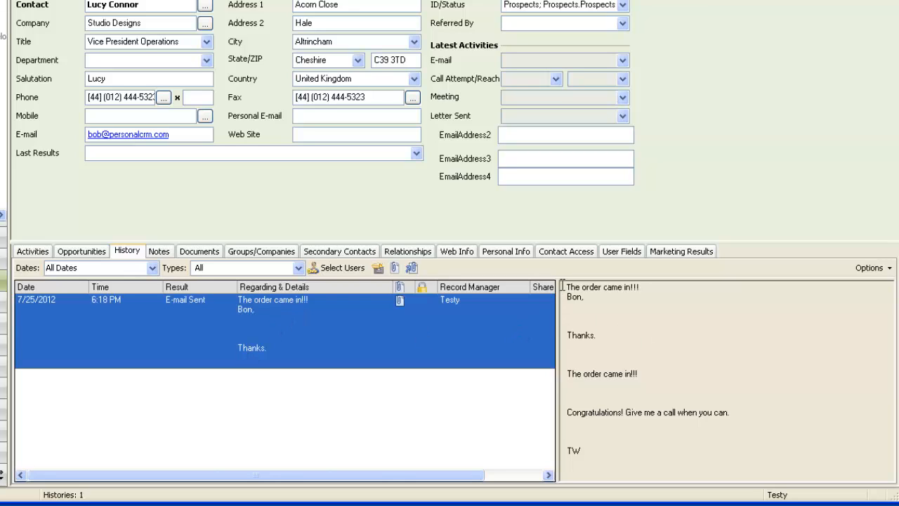
{"action": "left_click_drag", "start_coordinate": [566, 287], "coordinate": [579, 469]}
{"action": "left_click", "coordinate": [599, 461]}
Open the sent-email history record, view its attached original email, and close both without changes
{"action": "double_click", "coordinate": [107, 303]}
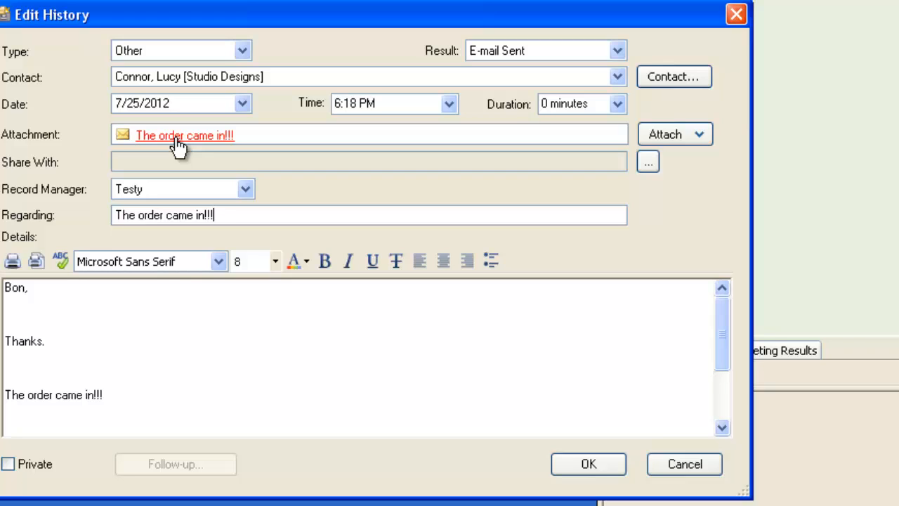
{"action": "left_click", "coordinate": [180, 139]}
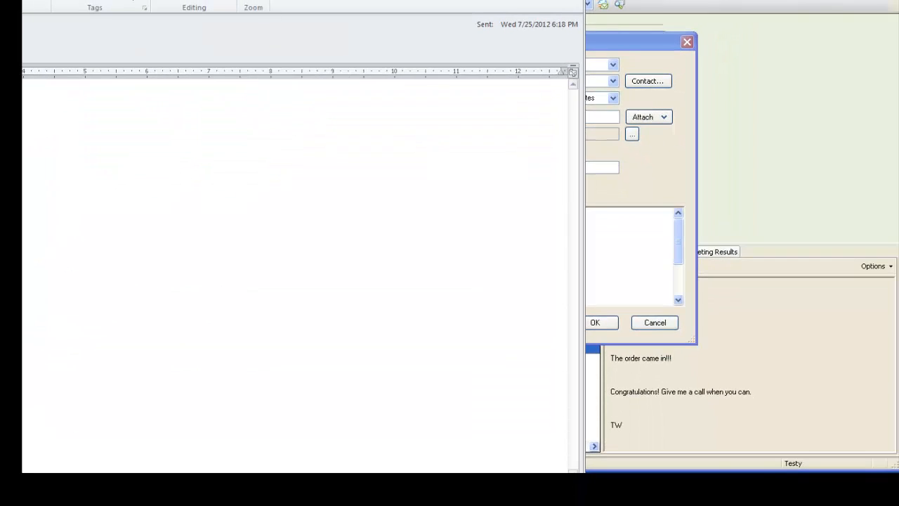
{"action": "left_click_drag", "start_coordinate": [457, 0], "coordinate": [748, 0]}
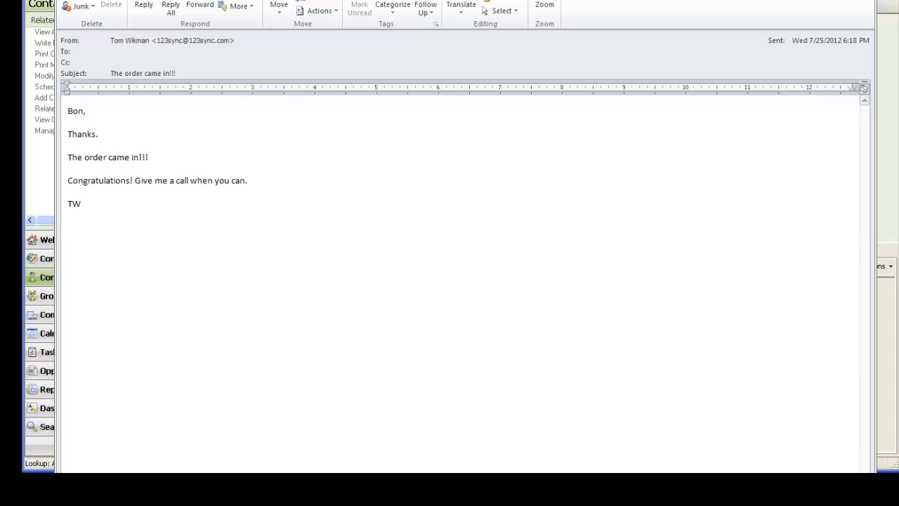
{"action": "left_click", "coordinate": [863, 0]}
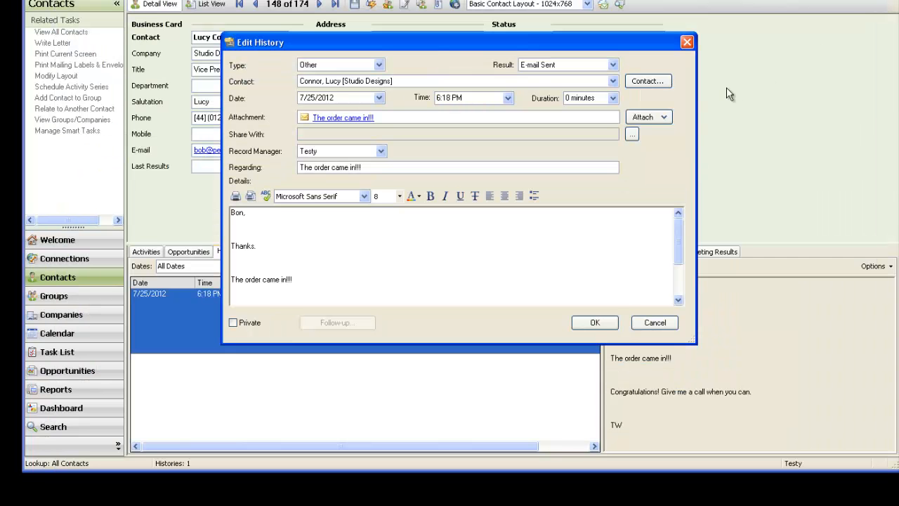
{"action": "left_click", "coordinate": [655, 327]}
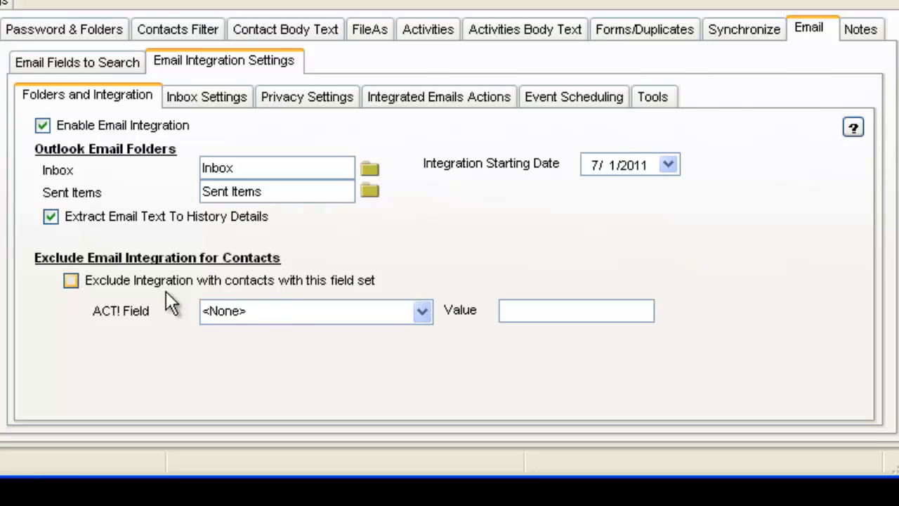
In 123 Sync, exclude email integration for contacts whose User 8 field is set to "No Integrate"
{"action": "left_click", "coordinate": [422, 313]}
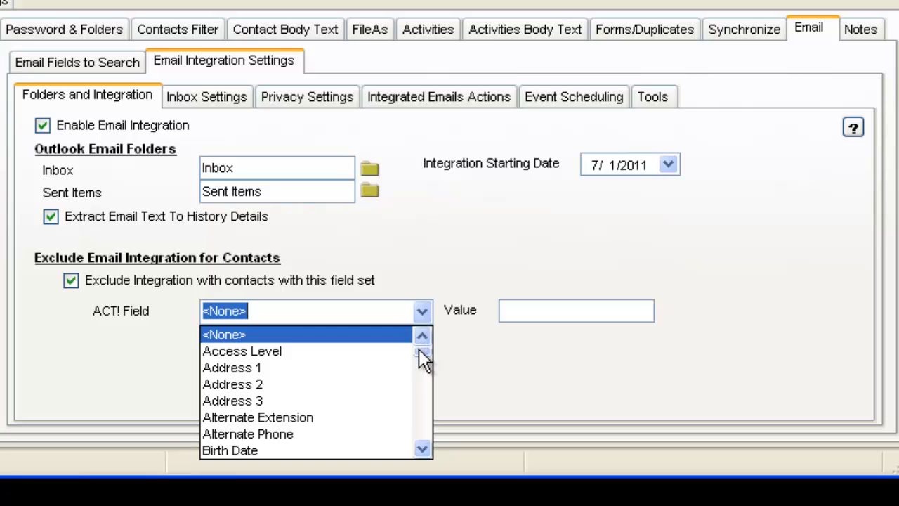
{"action": "left_click_drag", "start_coordinate": [419, 348], "coordinate": [406, 433]}
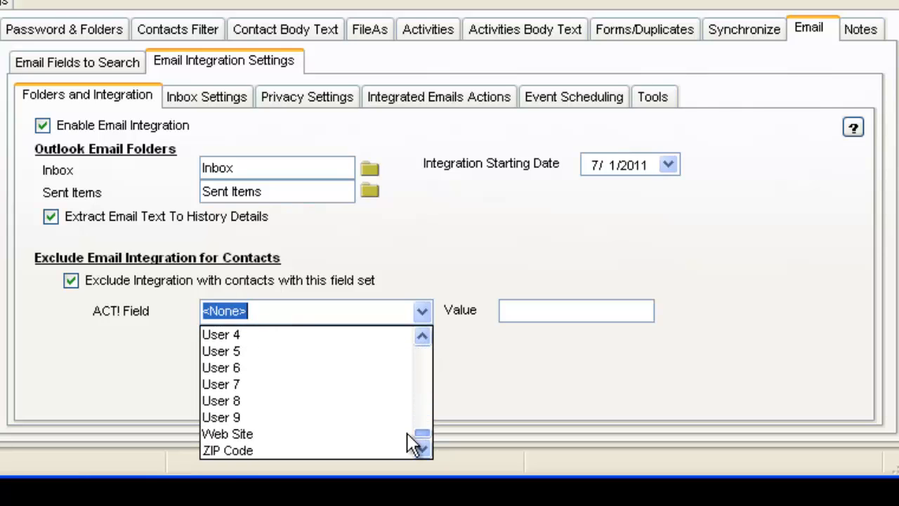
{"action": "left_click", "coordinate": [358, 404]}
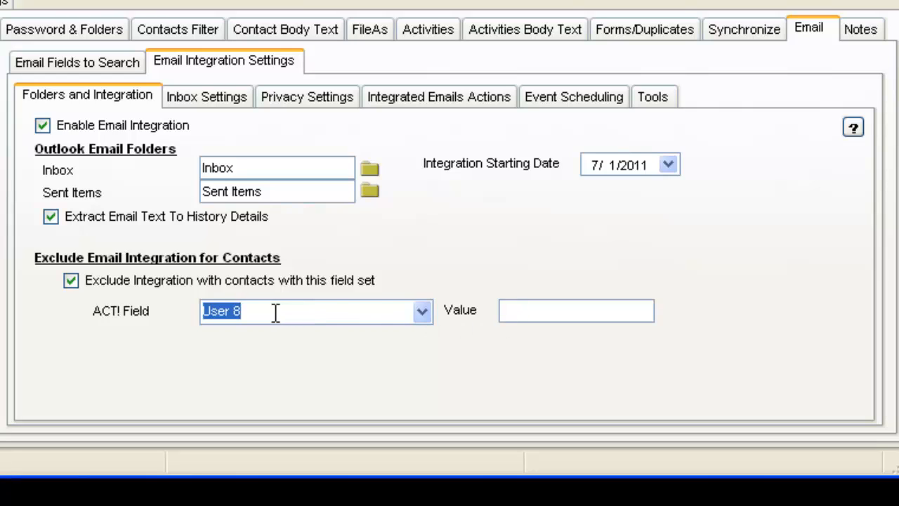
{"action": "left_click", "coordinate": [513, 311]}
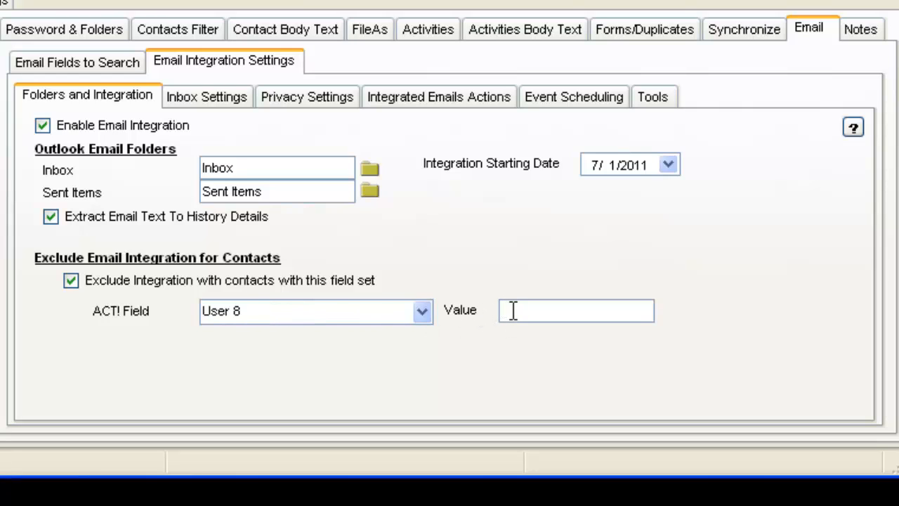
{"action": "type", "text": "No Integrate"}
{"action": "left_click_drag", "start_coordinate": [576, 310], "coordinate": [498, 311]}
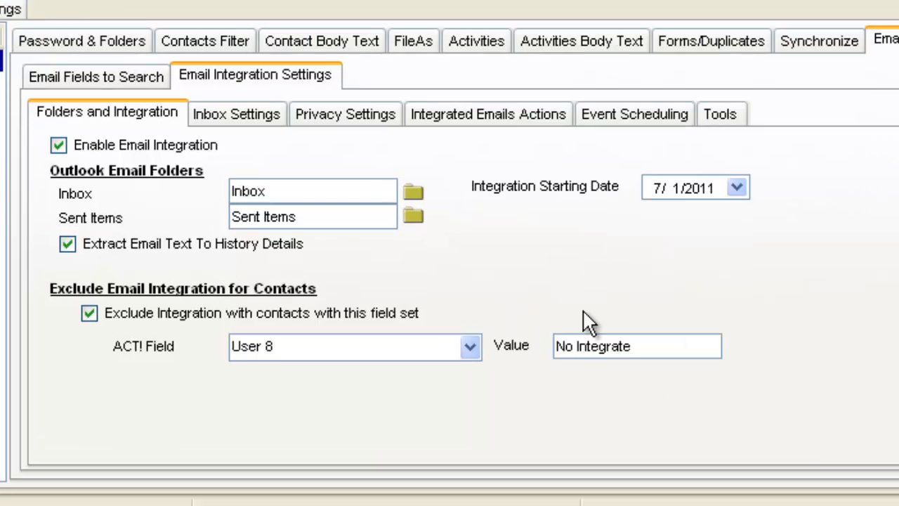
Set inbox matching to Match Sender Email Address AND Parsed Subject Line Field, with begin string "(" and end string ")"
{"action": "left_click", "coordinate": [232, 115]}
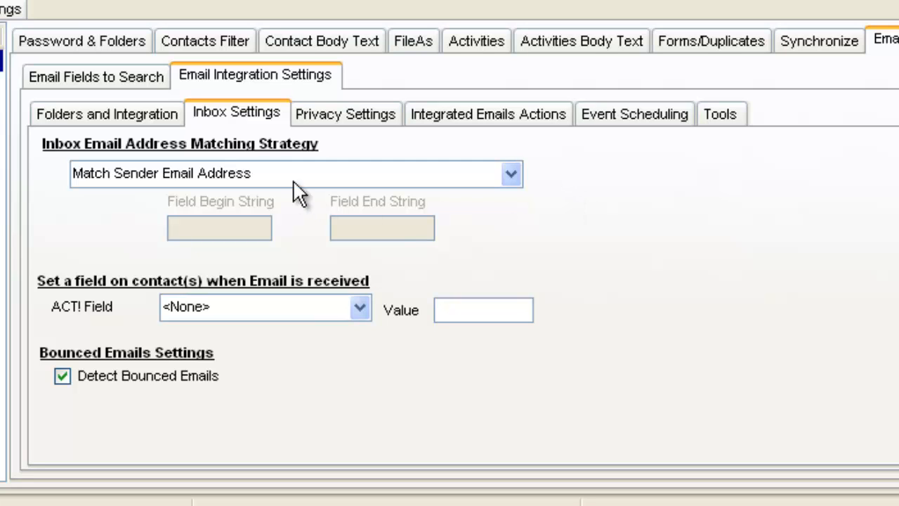
{"action": "left_click_drag", "start_coordinate": [253, 172], "coordinate": [74, 172]}
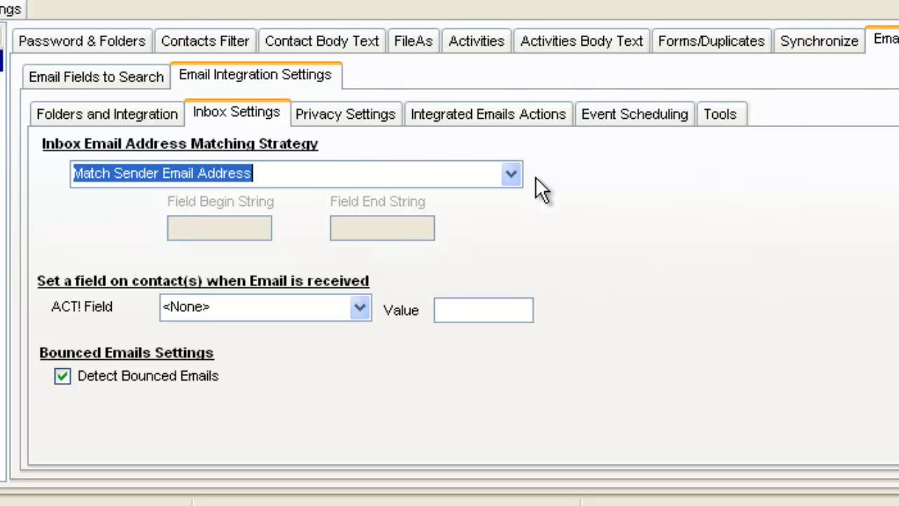
{"action": "left_click", "coordinate": [517, 177]}
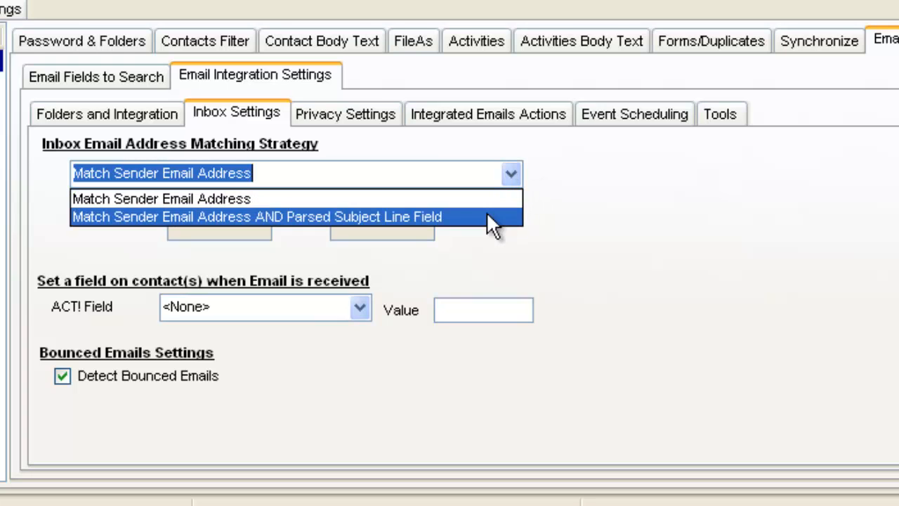
{"action": "left_click", "coordinate": [484, 215]}
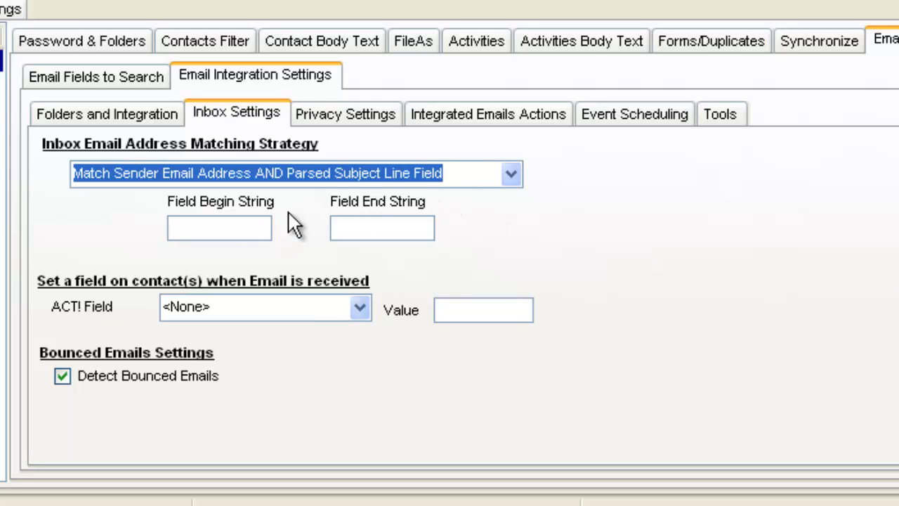
{"action": "left_click", "coordinate": [245, 229]}
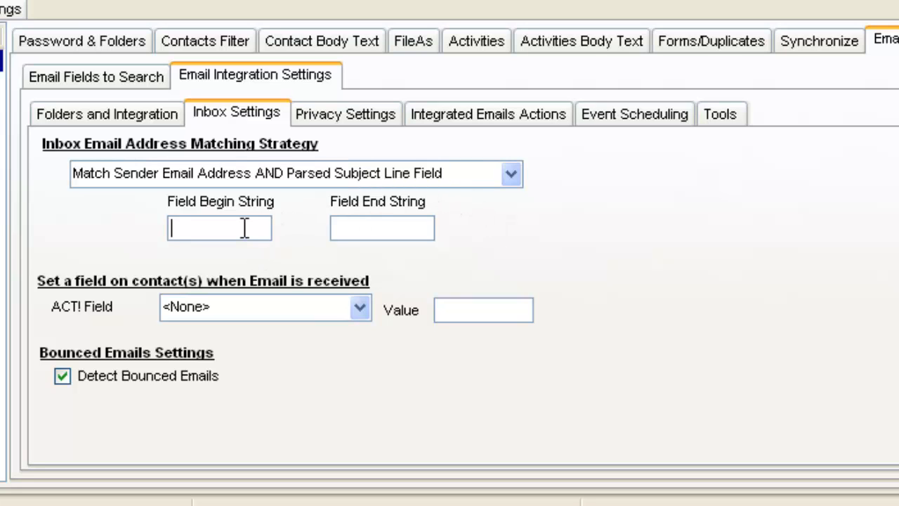
{"action": "type", "text": "("}
{"action": "left_click", "coordinate": [395, 225]}
{"action": "type", "text": ")"}
Set Search Field 3 of the ACT! email address search fields to User 6
{"action": "left_click", "coordinate": [136, 73]}
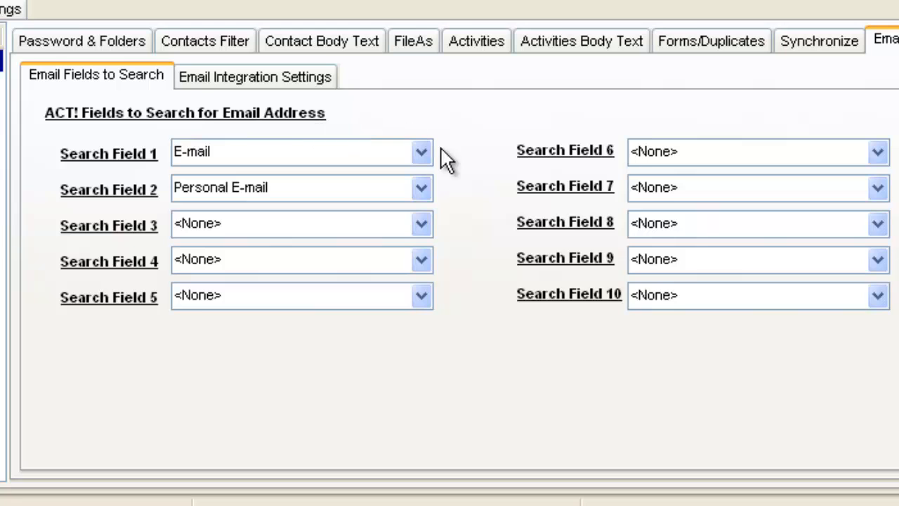
{"action": "left_click", "coordinate": [421, 224]}
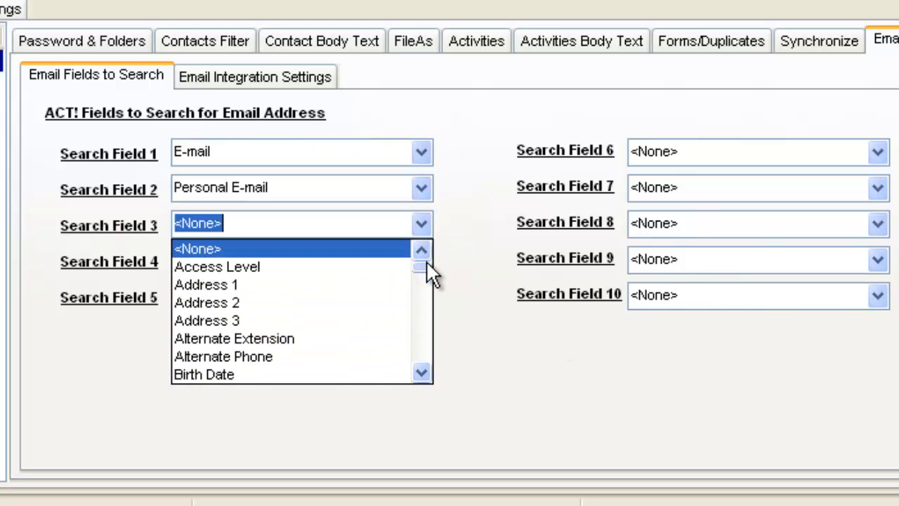
{"action": "left_click_drag", "start_coordinate": [426, 262], "coordinate": [430, 357]}
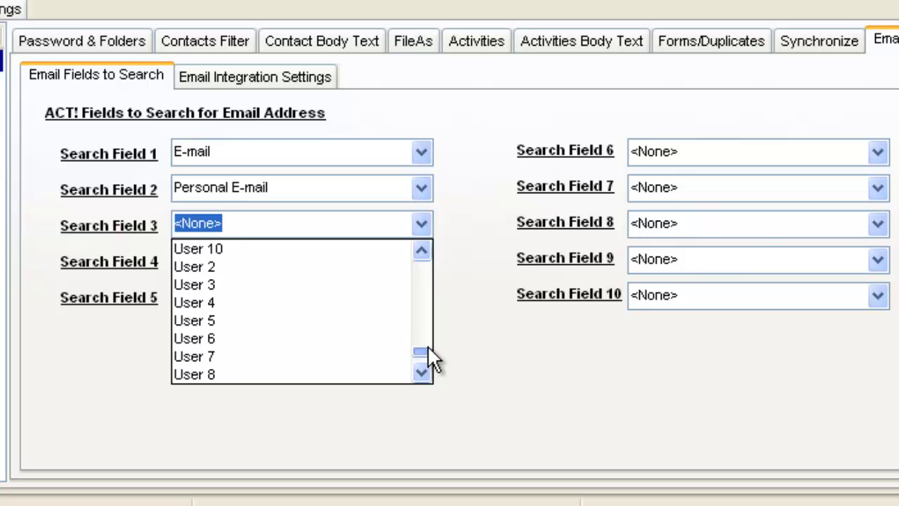
{"action": "left_click", "coordinate": [294, 338]}
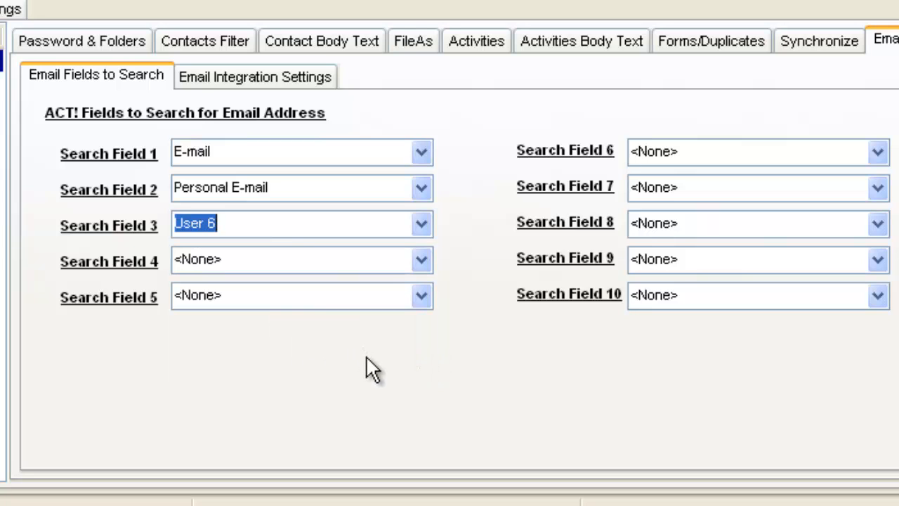
{"action": "left_click", "coordinate": [293, 73]}
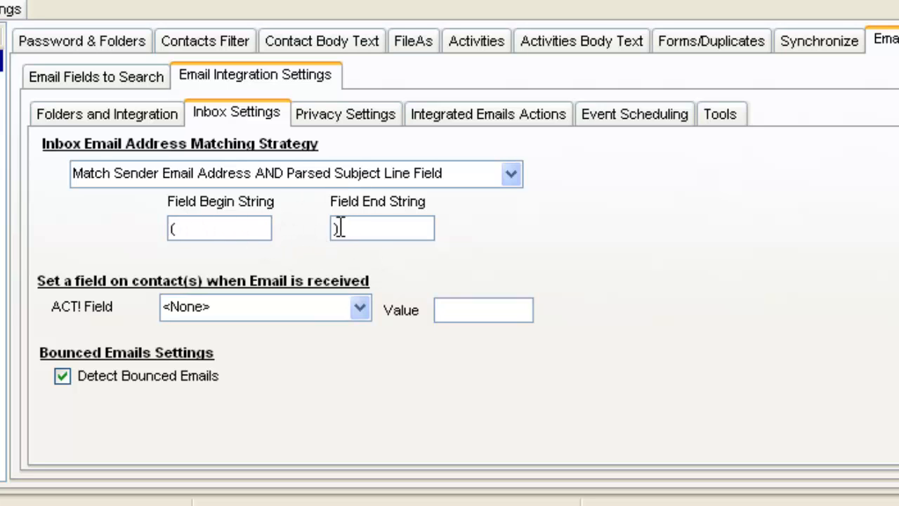
{"action": "left_click", "coordinate": [110, 75]}
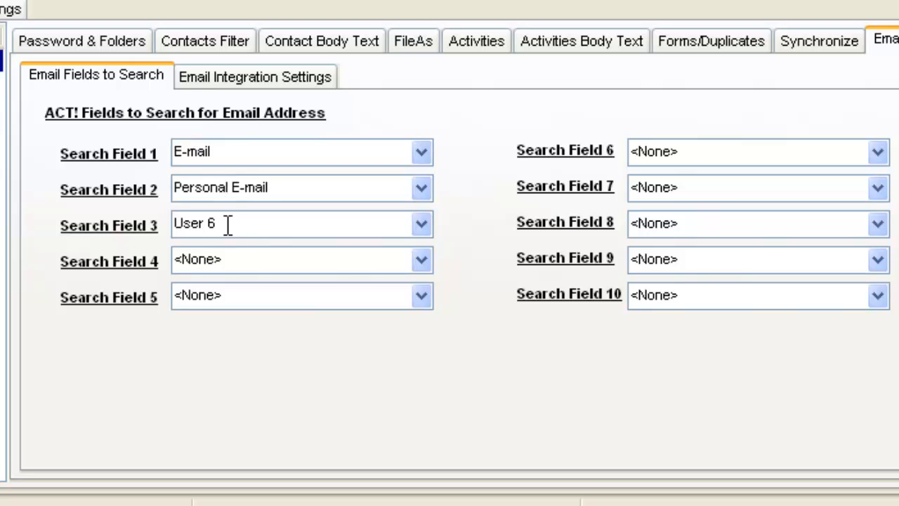
In the inbox settings, have received emails set the contact's User 9 field to "New Email"
{"action": "left_click", "coordinate": [241, 78]}
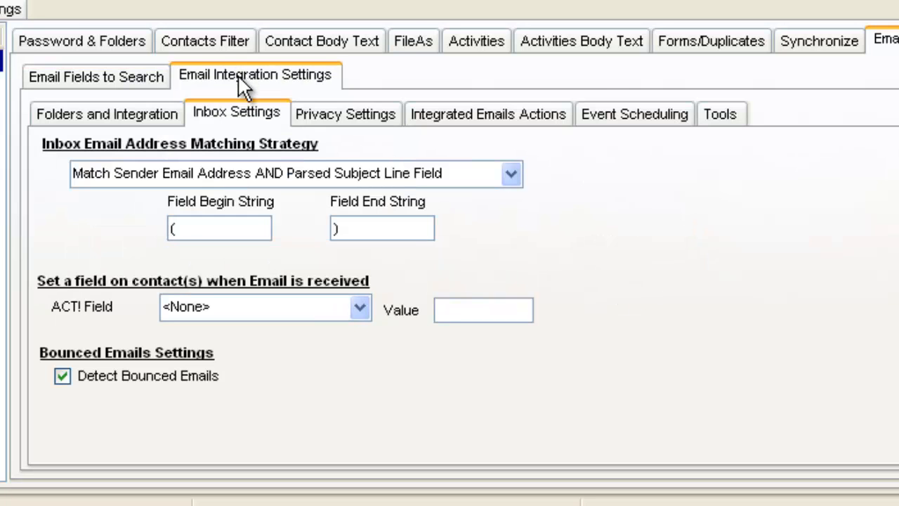
{"action": "left_click", "coordinate": [361, 307]}
{"action": "left_click_drag", "start_coordinate": [361, 351], "coordinate": [361, 439]}
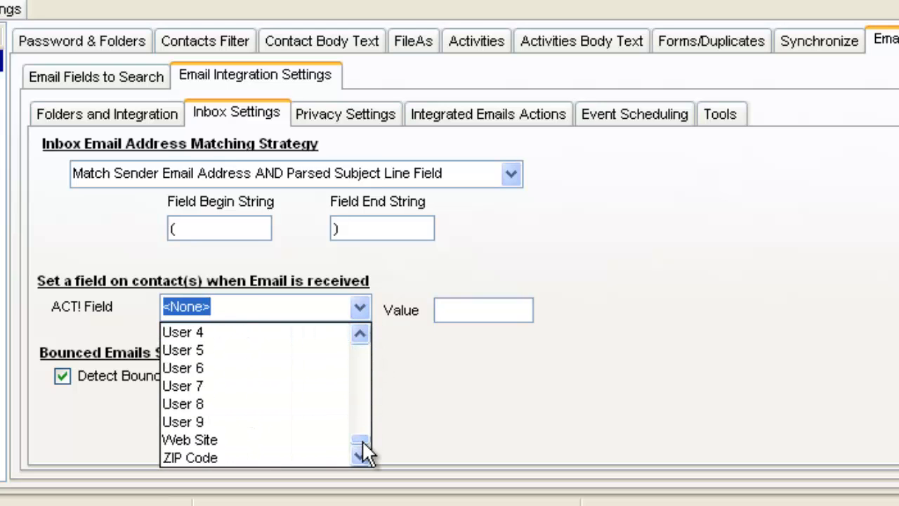
{"action": "left_click", "coordinate": [268, 423]}
{"action": "left_click", "coordinate": [458, 310]}
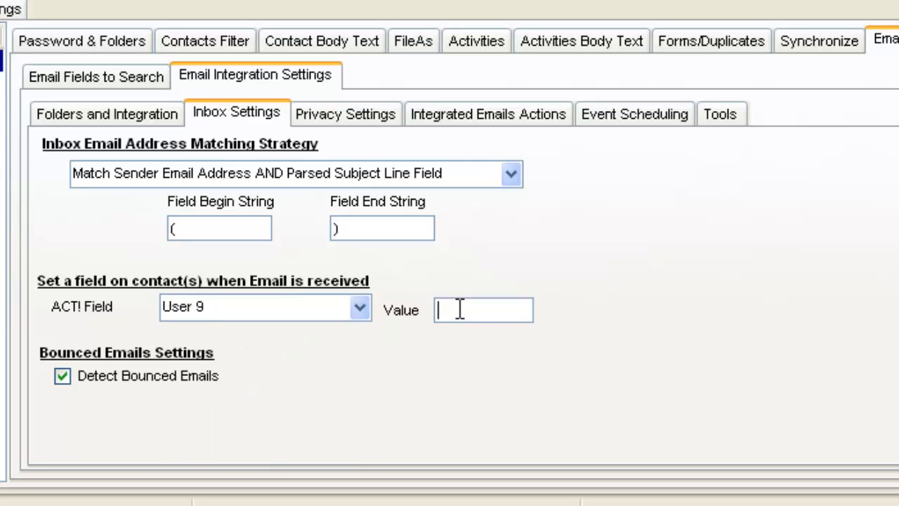
{"action": "type", "text": "New Email"}
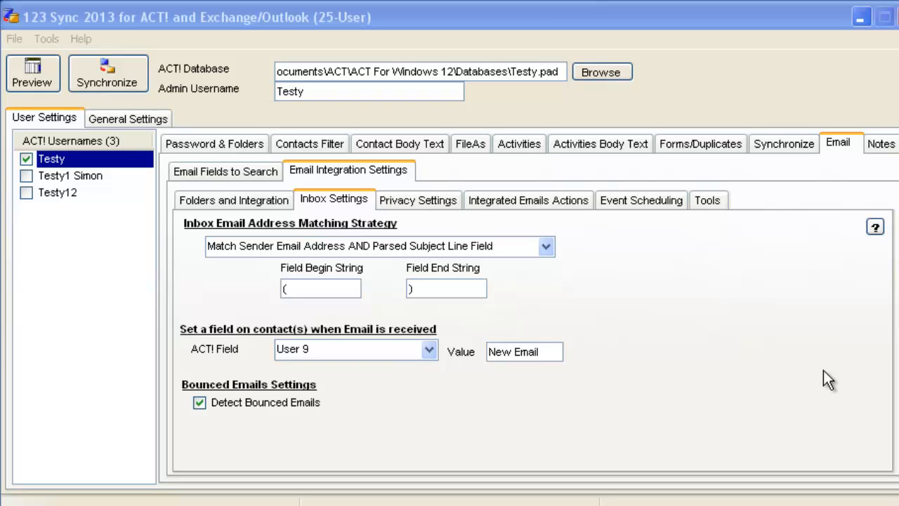
In the general bounced email settings, add the bounced email marker "NoEVER" with marker position In Subject Line and locate it in the markers list
{"action": "left_click", "coordinate": [149, 119]}
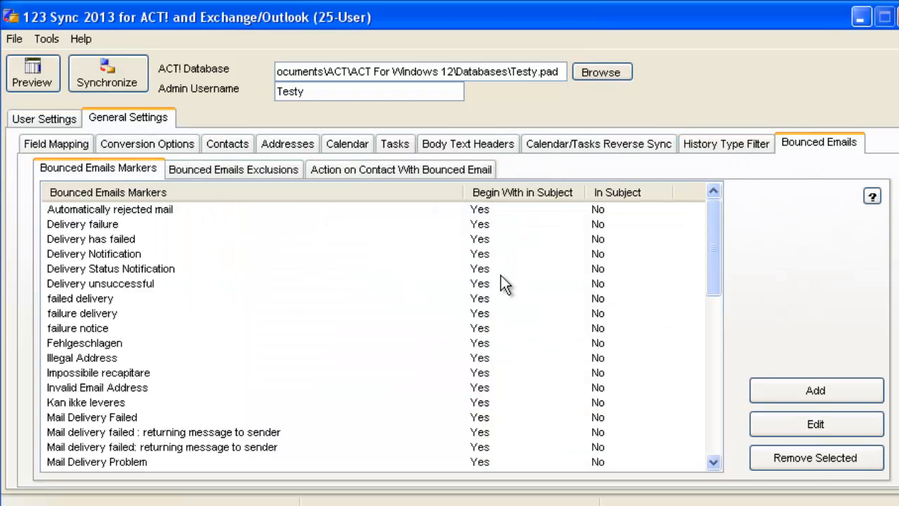
{"action": "left_click_drag", "start_coordinate": [714, 239], "coordinate": [677, 216]}
{"action": "left_click", "coordinate": [119, 241]}
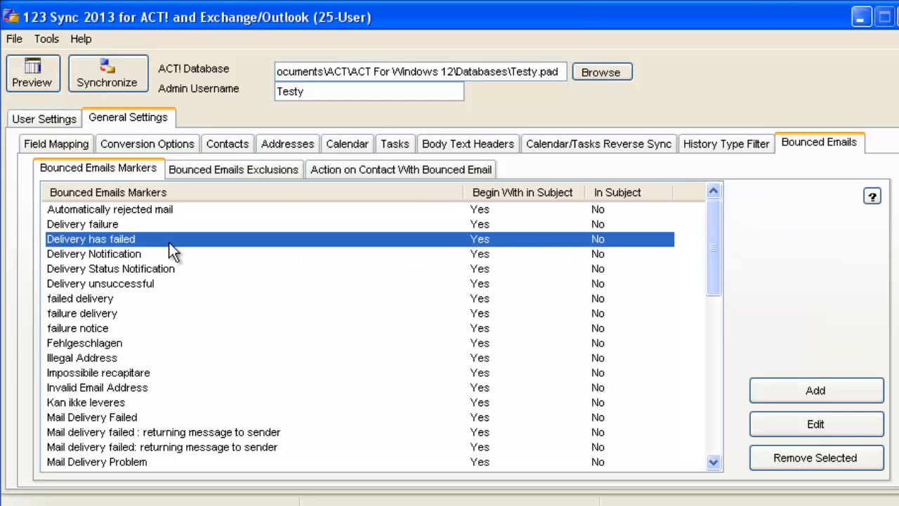
{"action": "left_click", "coordinate": [182, 283]}
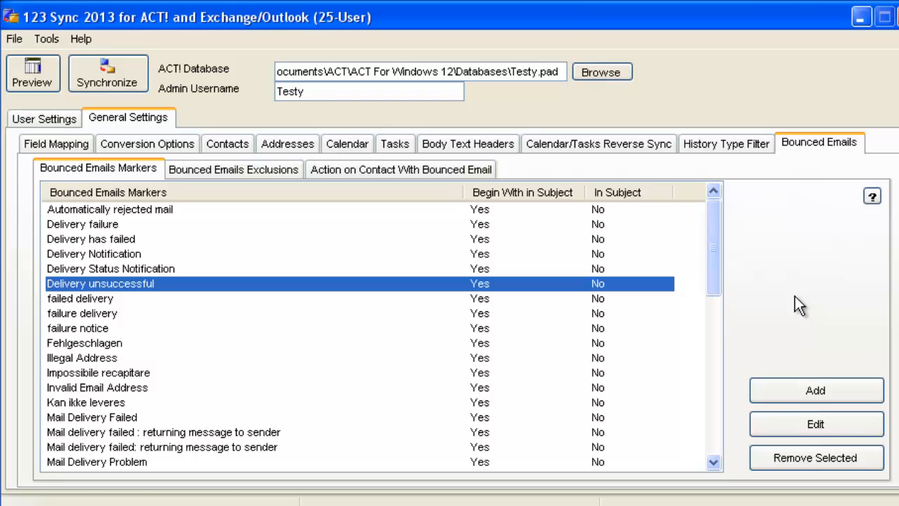
{"action": "left_click", "coordinate": [792, 390]}
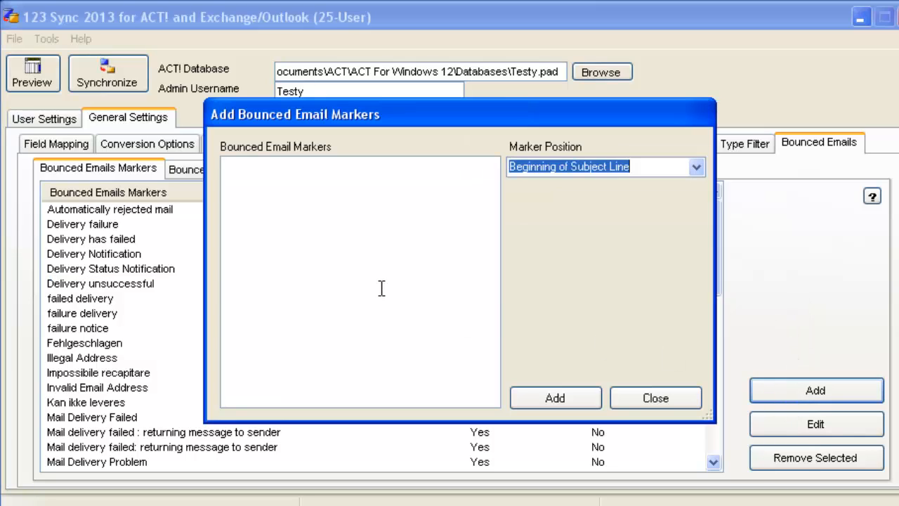
{"action": "left_click", "coordinate": [381, 196]}
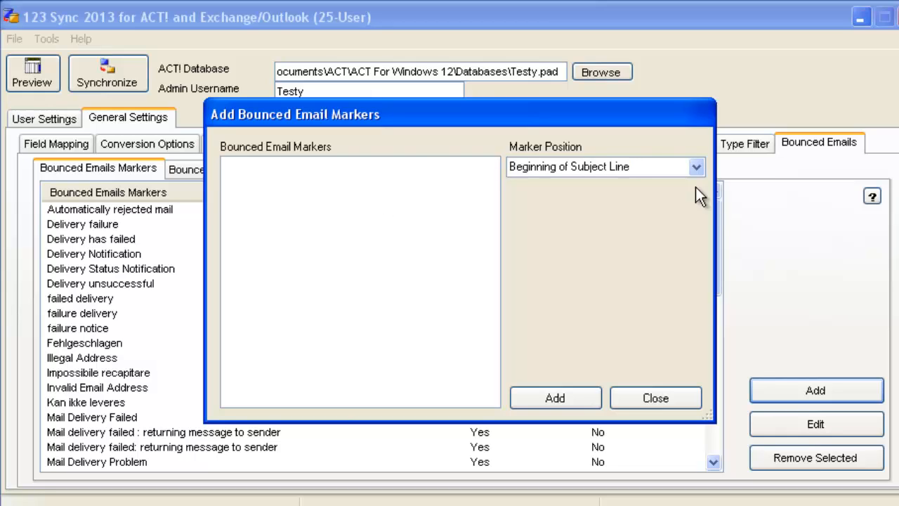
{"action": "left_click", "coordinate": [696, 167]}
{"action": "left_click", "coordinate": [674, 194]}
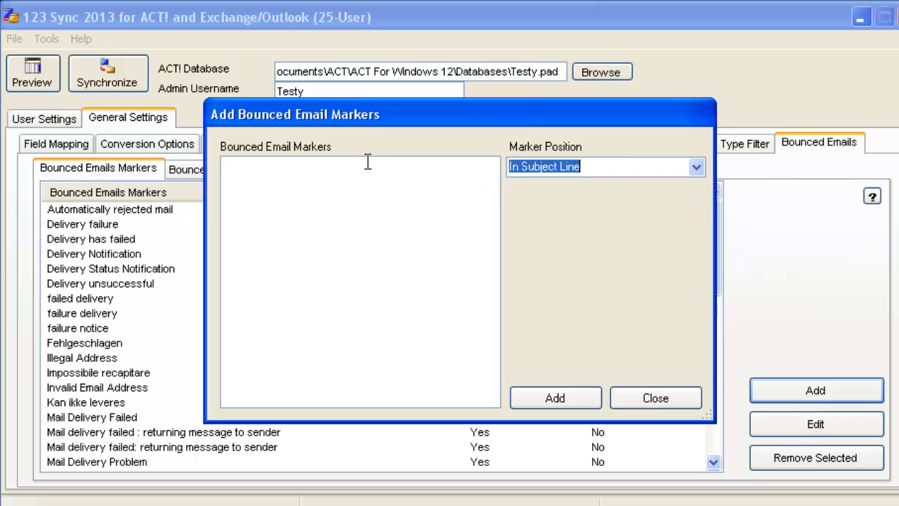
{"action": "left_click", "coordinate": [354, 170]}
{"action": "type", "text": "No"}
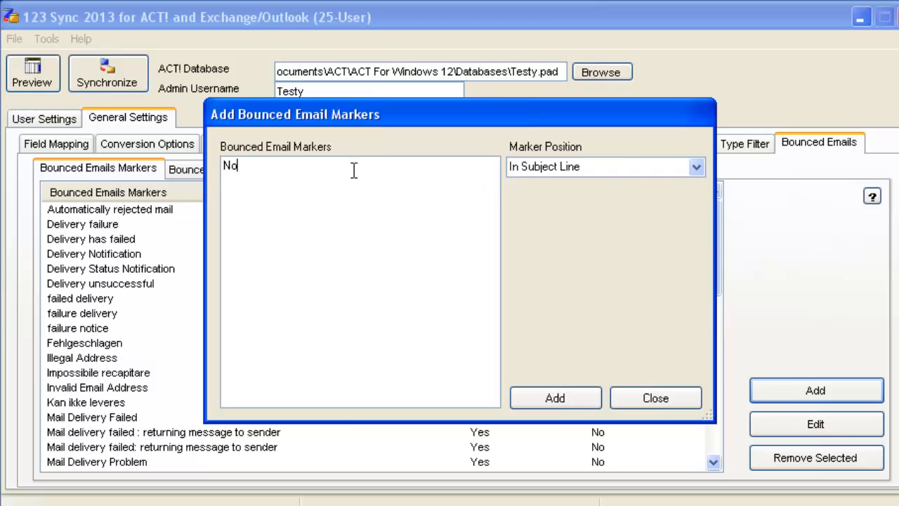
{"action": "type", "text": "EVER"}
{"action": "left_click", "coordinate": [543, 398]}
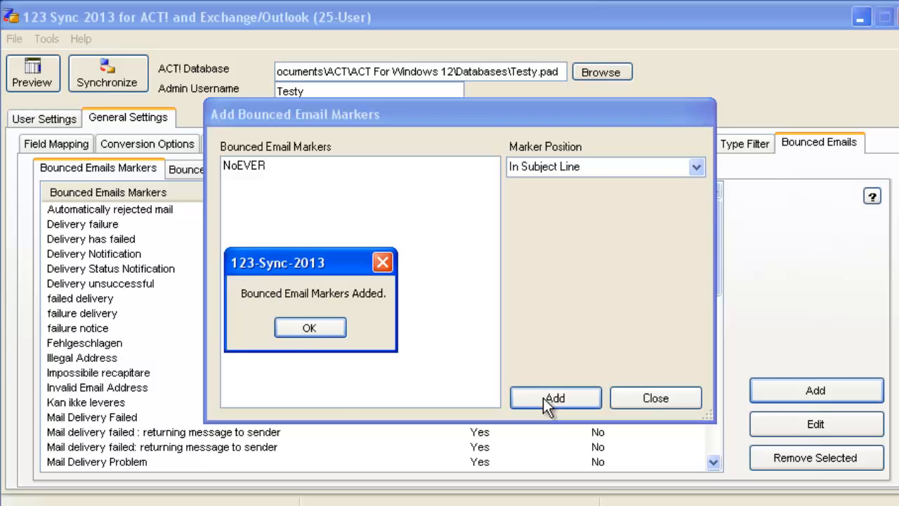
{"action": "left_click", "coordinate": [309, 329]}
{"action": "left_click", "coordinate": [685, 401]}
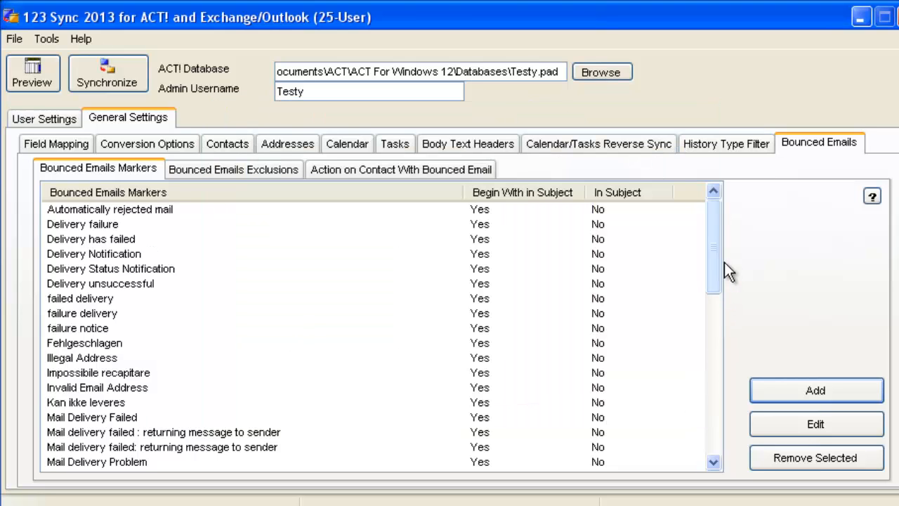
{"action": "left_click_drag", "start_coordinate": [715, 249], "coordinate": [716, 329]}
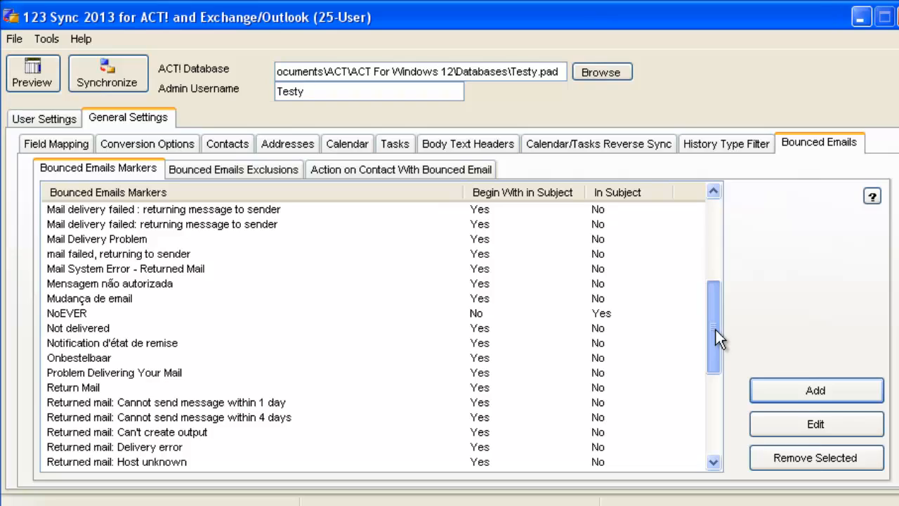
{"action": "left_click", "coordinate": [121, 313]}
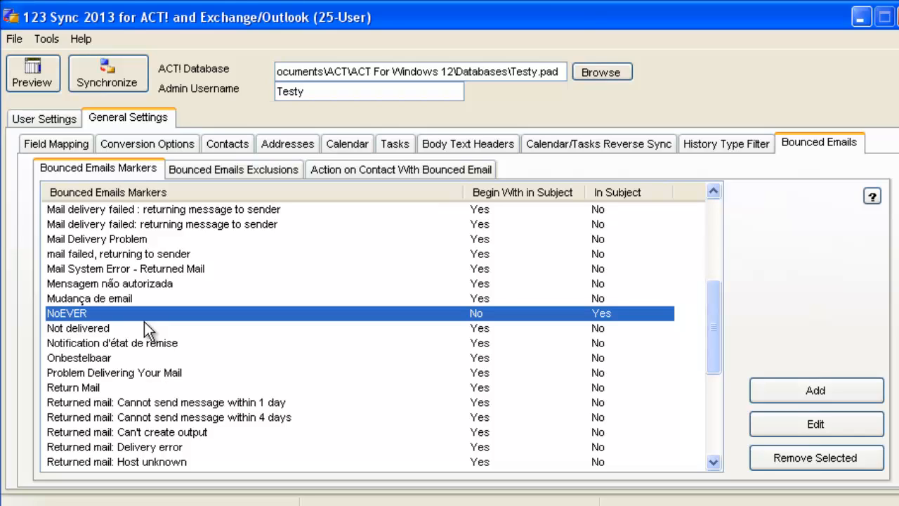
Review the bounced email exclusions, then try <None> as the bounced email contact action and restore Set Field on Contact with Bounced Email
{"action": "left_click", "coordinate": [271, 171]}
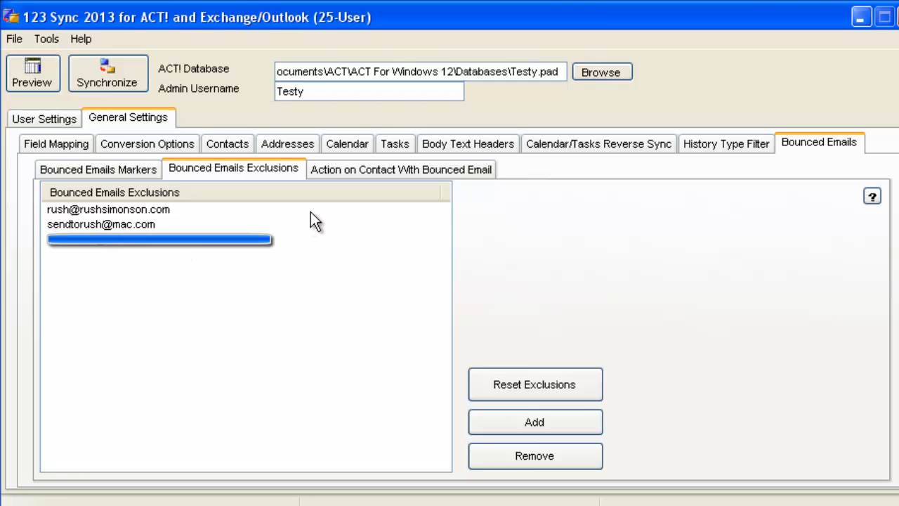
{"action": "left_click", "coordinate": [122, 168]}
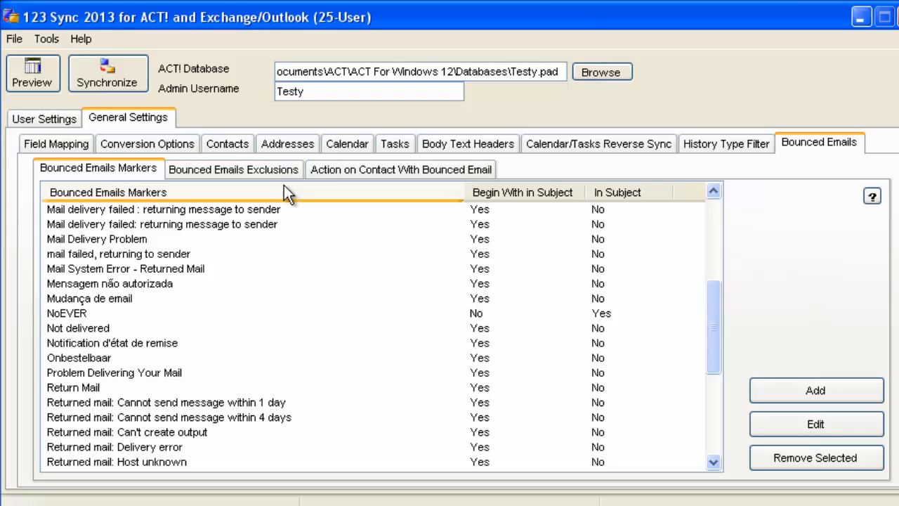
{"action": "left_click", "coordinate": [350, 172]}
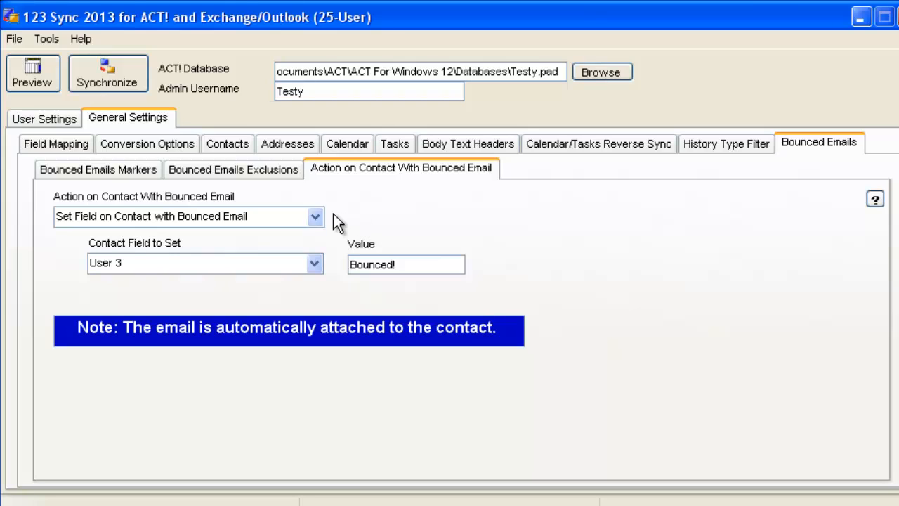
{"action": "left_click", "coordinate": [314, 217]}
{"action": "left_click", "coordinate": [315, 216]}
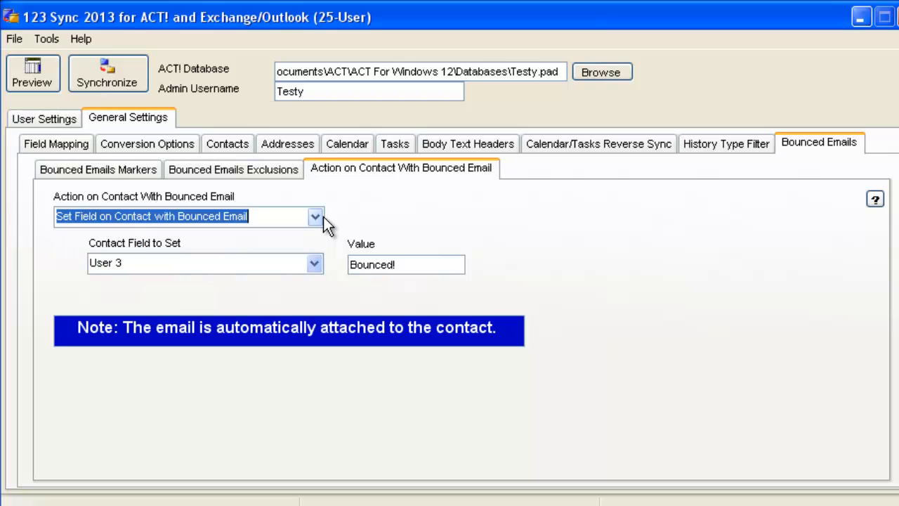
{"action": "left_click", "coordinate": [315, 216]}
{"action": "left_click", "coordinate": [286, 234]}
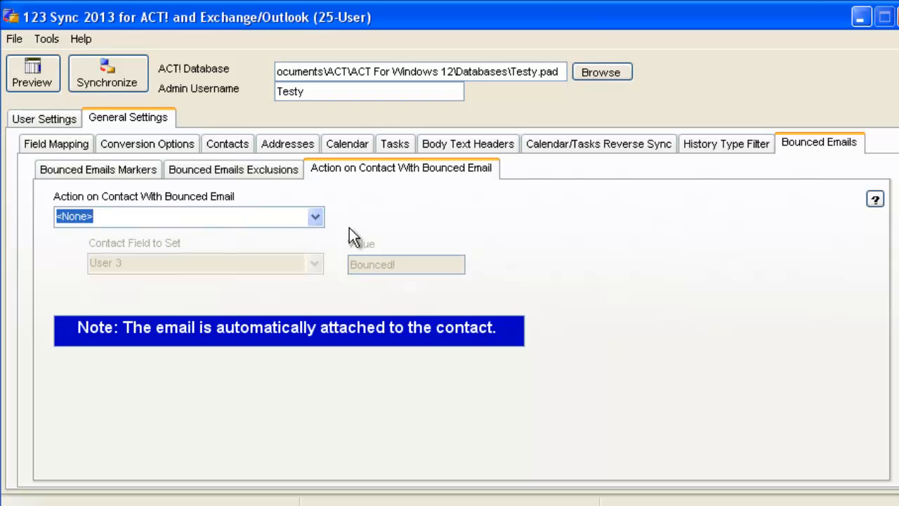
{"action": "left_click", "coordinate": [316, 217]}
{"action": "left_click", "coordinate": [296, 252]}
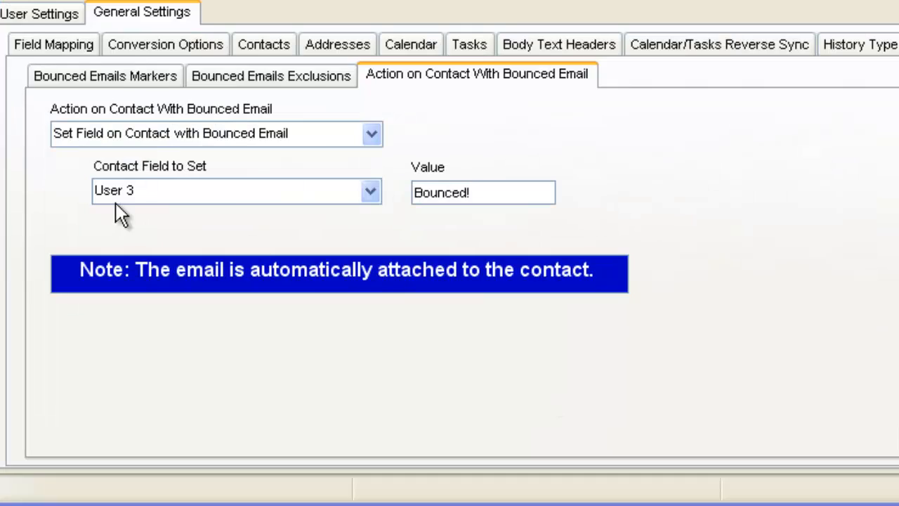
In the user's email privacy settings, set public emails to Set Email as Public in ACT! and private emails to Do Not Integrate Email
{"action": "left_click", "coordinate": [23, 16]}
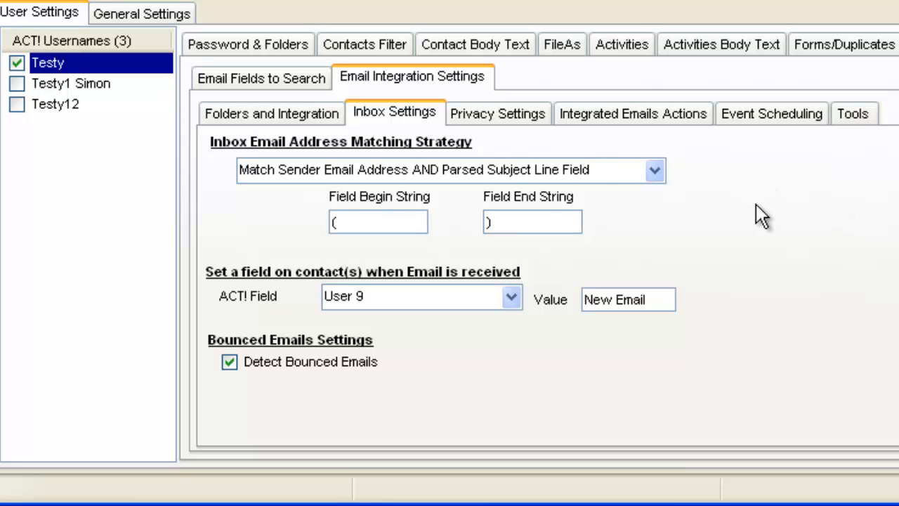
{"action": "left_click", "coordinate": [508, 113]}
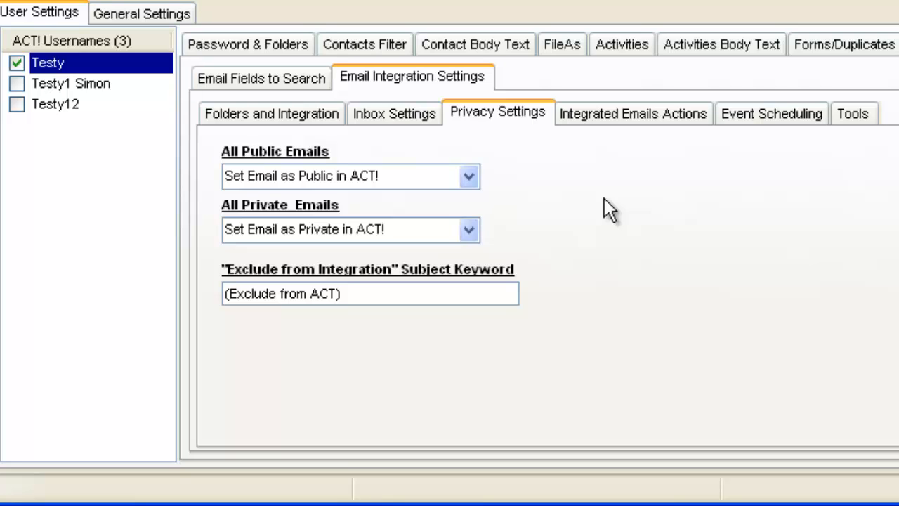
{"action": "left_click", "coordinate": [470, 176]}
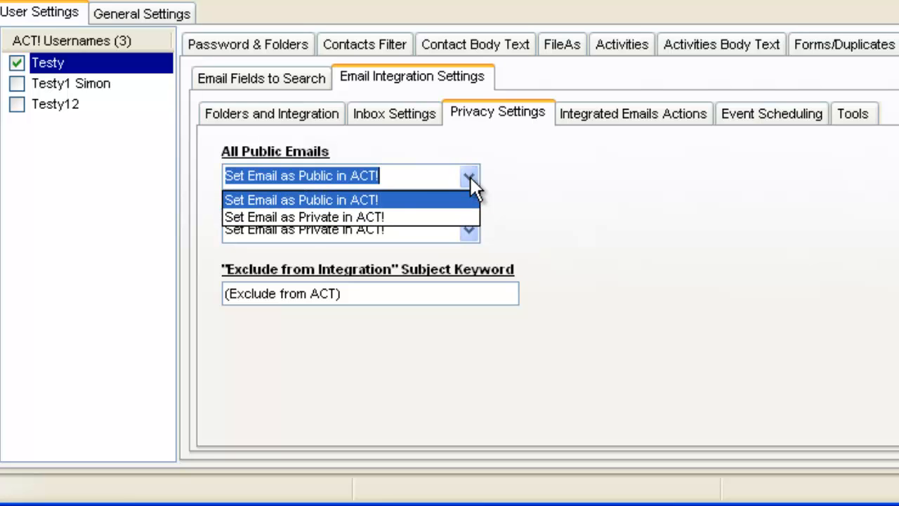
{"action": "left_click", "coordinate": [438, 221]}
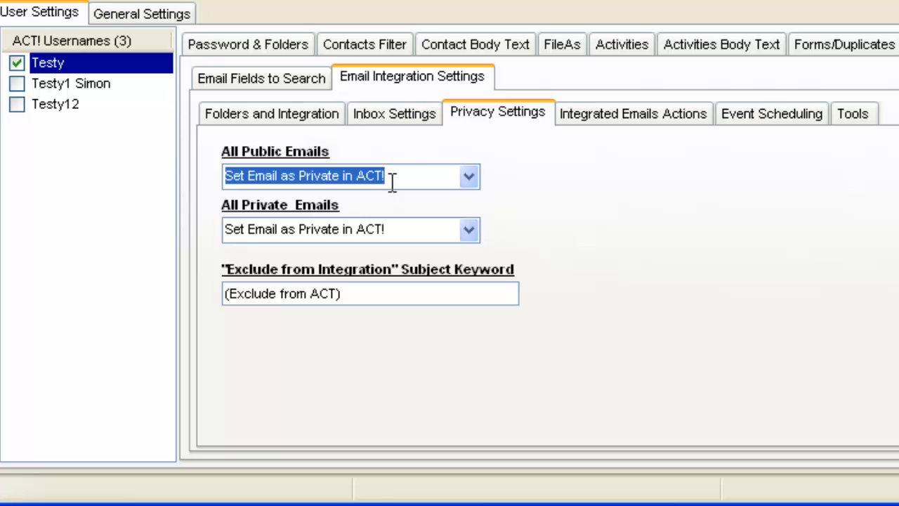
{"action": "left_click", "coordinate": [470, 177]}
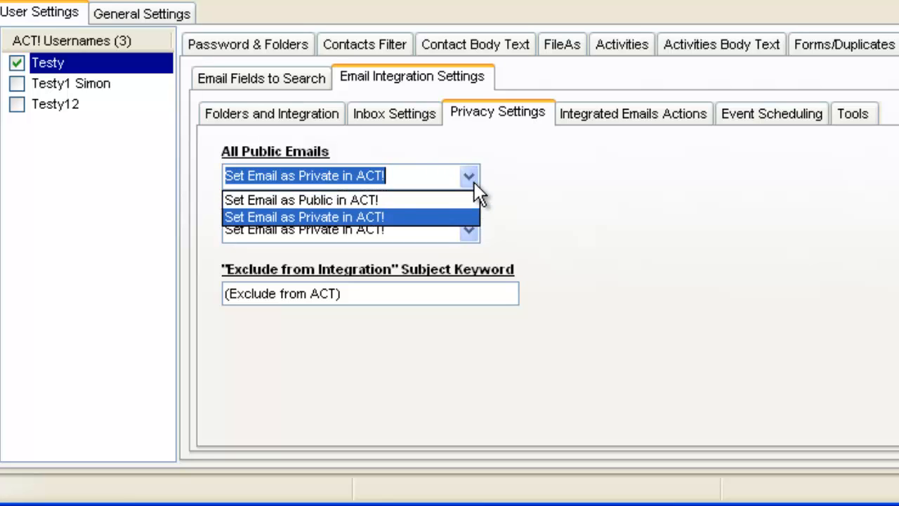
{"action": "left_click", "coordinate": [459, 197]}
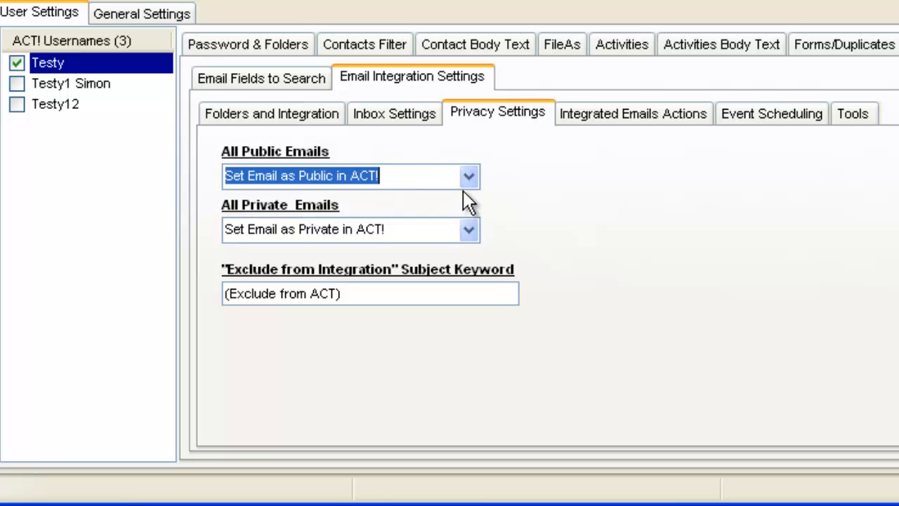
{"action": "left_click", "coordinate": [469, 231]}
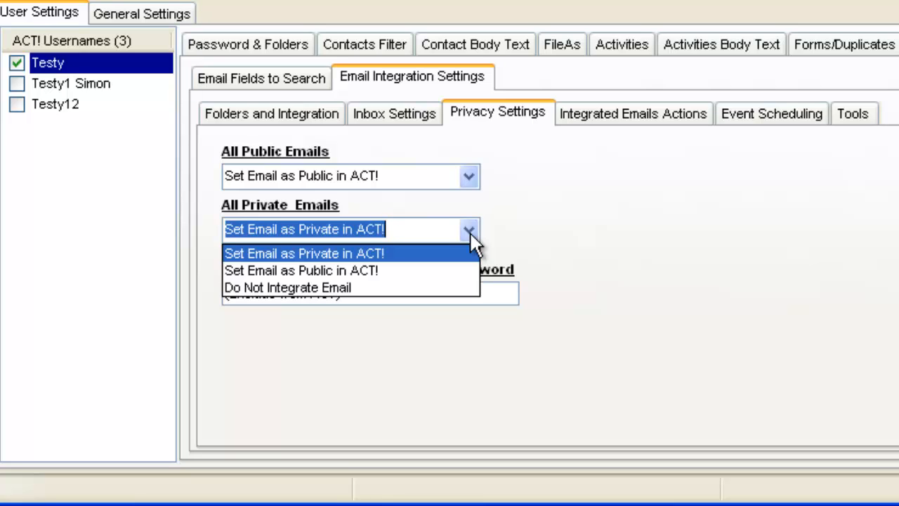
{"action": "left_click", "coordinate": [367, 284]}
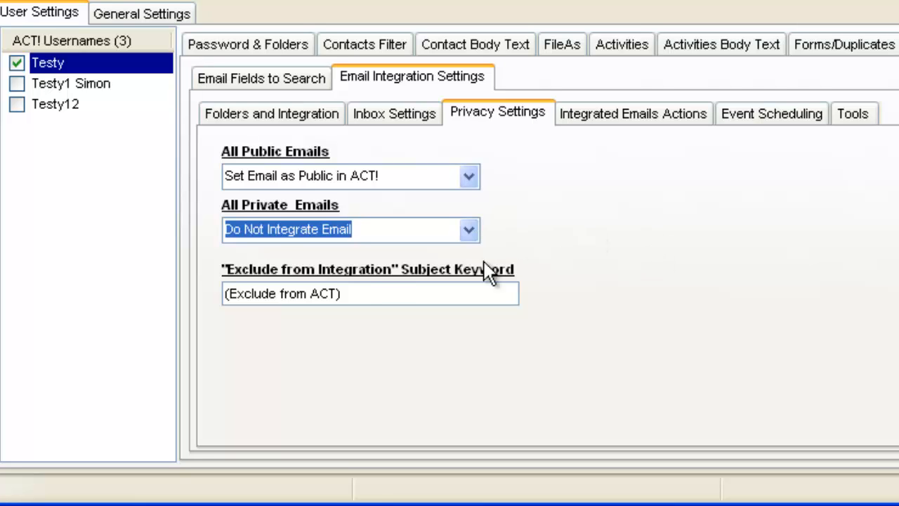
{"action": "left_click", "coordinate": [373, 294]}
{"action": "left_click_drag", "start_coordinate": [373, 294], "coordinate": [145, 319]}
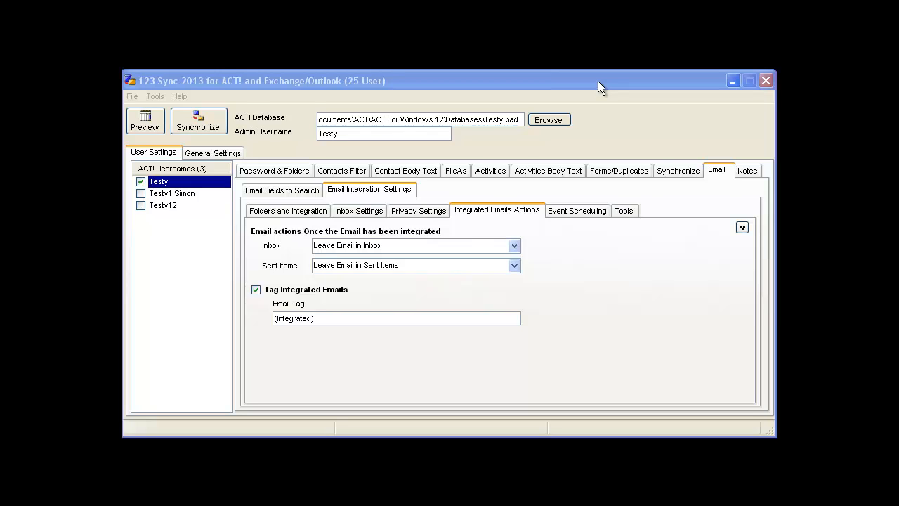
Examine the action options for integrated Inbox and Sent Items emails and the email tag used to mark them
{"action": "left_click", "coordinate": [515, 247]}
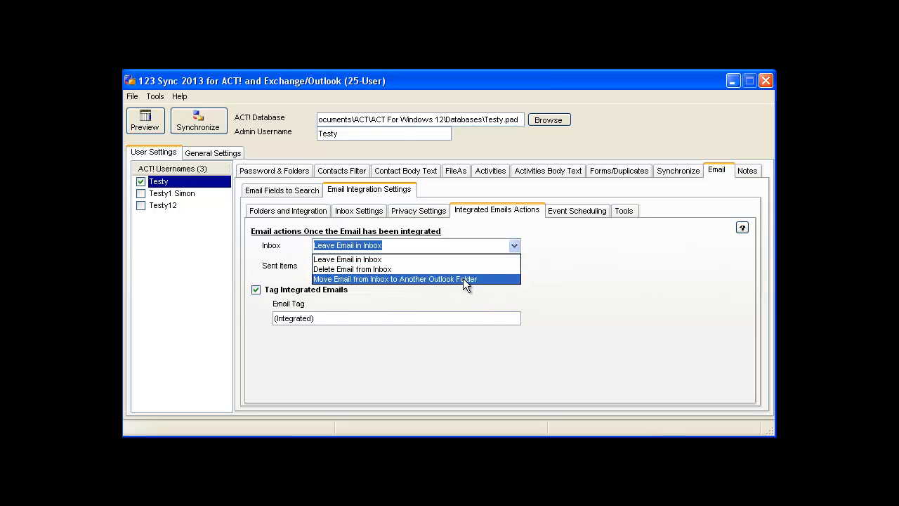
{"action": "left_click", "coordinate": [505, 258]}
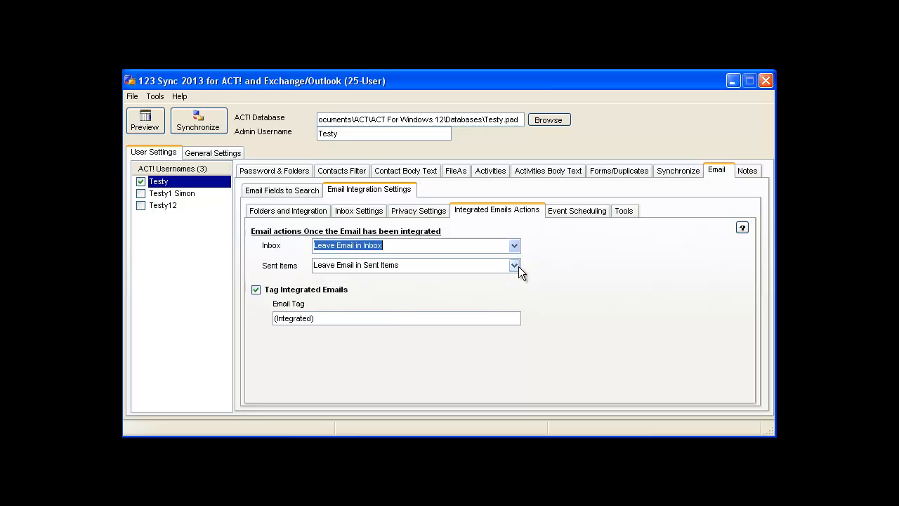
{"action": "left_click", "coordinate": [514, 265]}
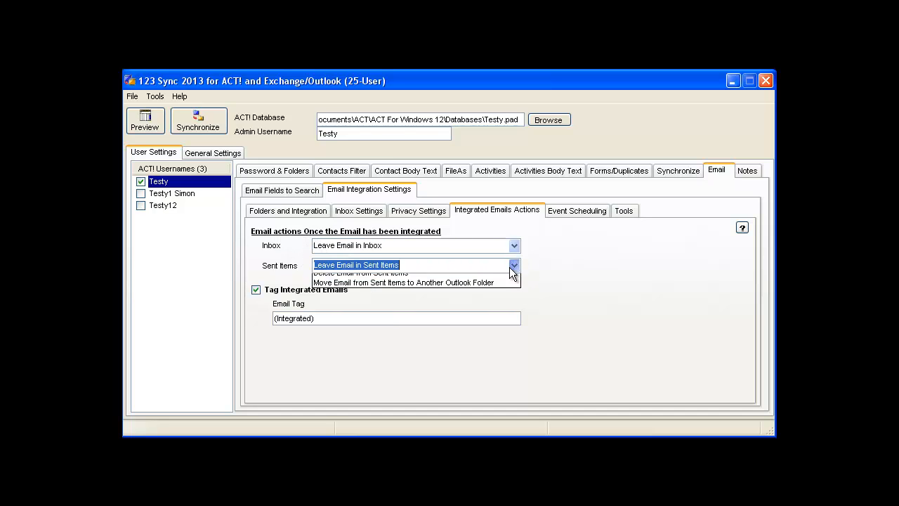
{"action": "left_click", "coordinate": [548, 282]}
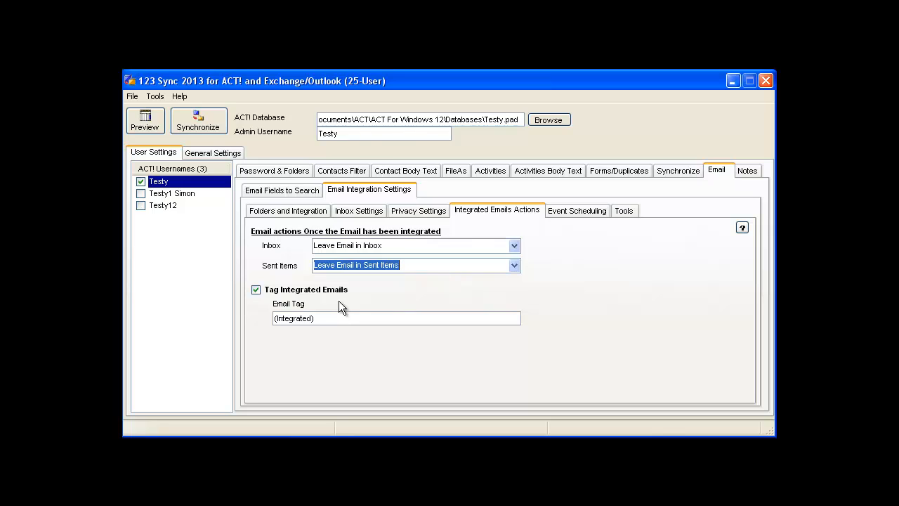
{"action": "left_click_drag", "start_coordinate": [315, 319], "coordinate": [265, 321]}
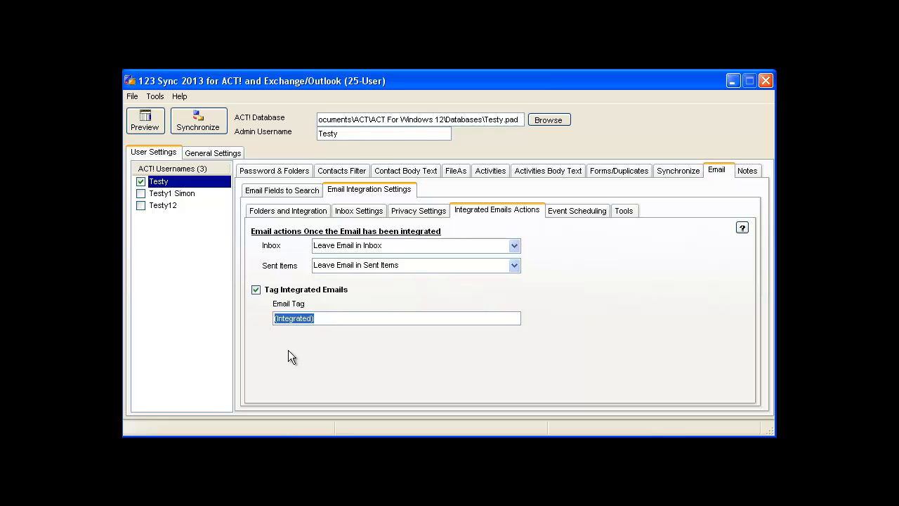
{"action": "left_click", "coordinate": [338, 319]}
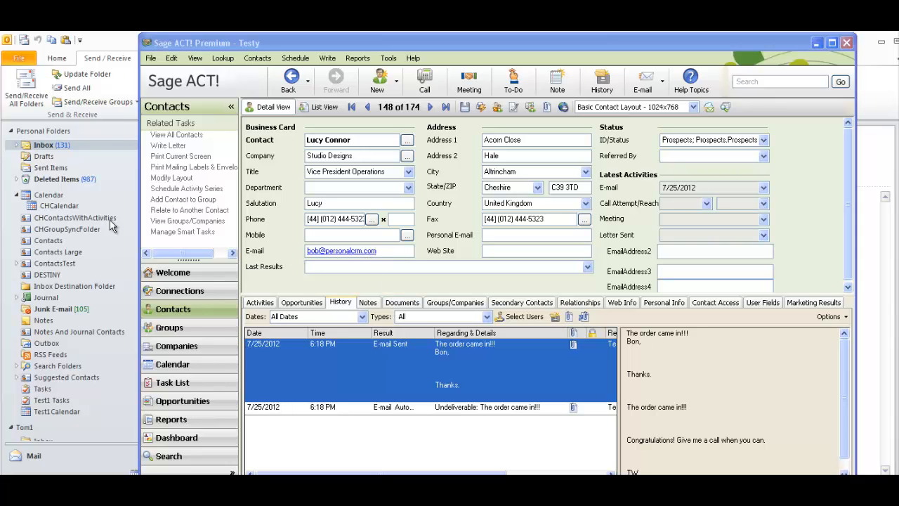
Switch to Outlook and check the failed recipient address in the "Undeliverable: The order came in!!!" message
{"action": "left_click", "coordinate": [106, 38]}
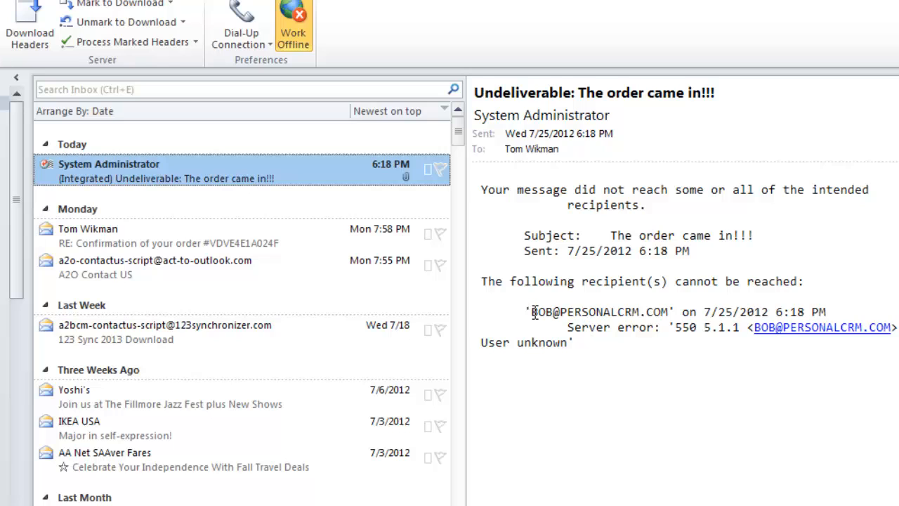
{"action": "left_click_drag", "start_coordinate": [527, 312], "coordinate": [657, 311]}
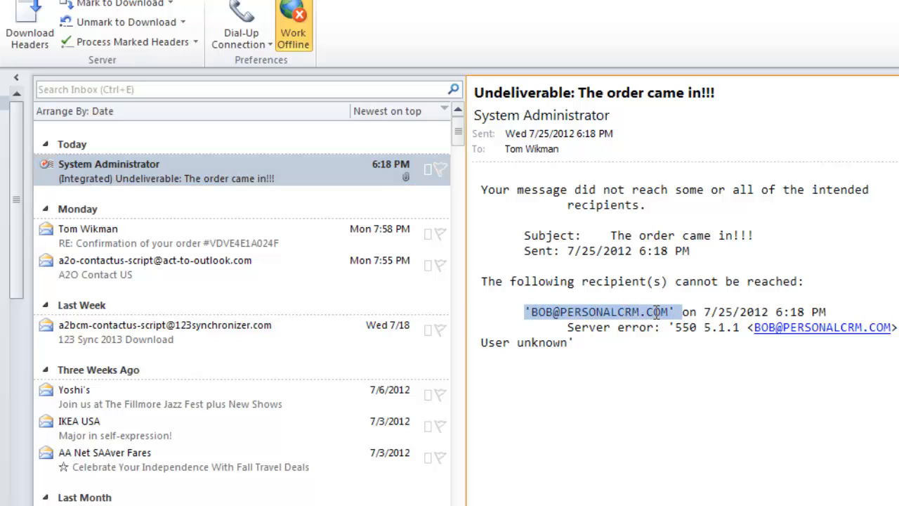
{"action": "left_click", "coordinate": [661, 358]}
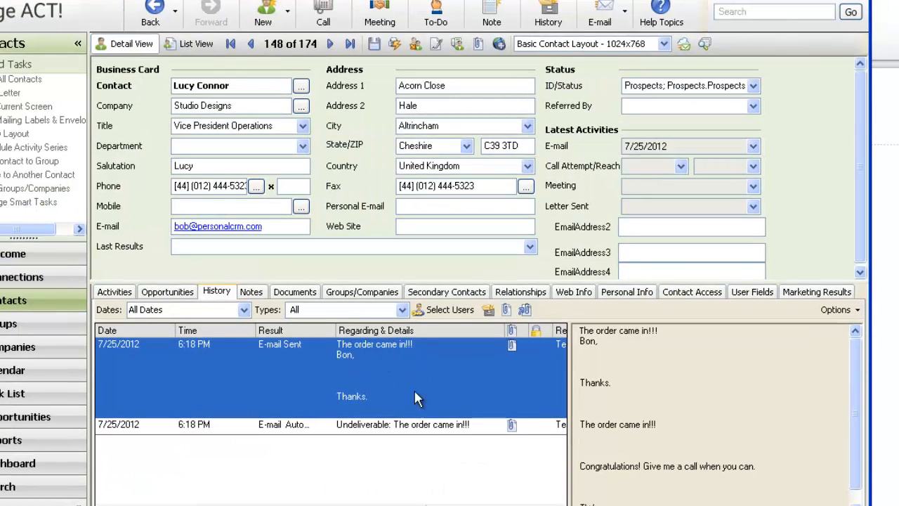
Check the ACT! contact's sent and undeliverable email history entries and the bounced email marker in the User 3 field
{"action": "left_click", "coordinate": [415, 428]}
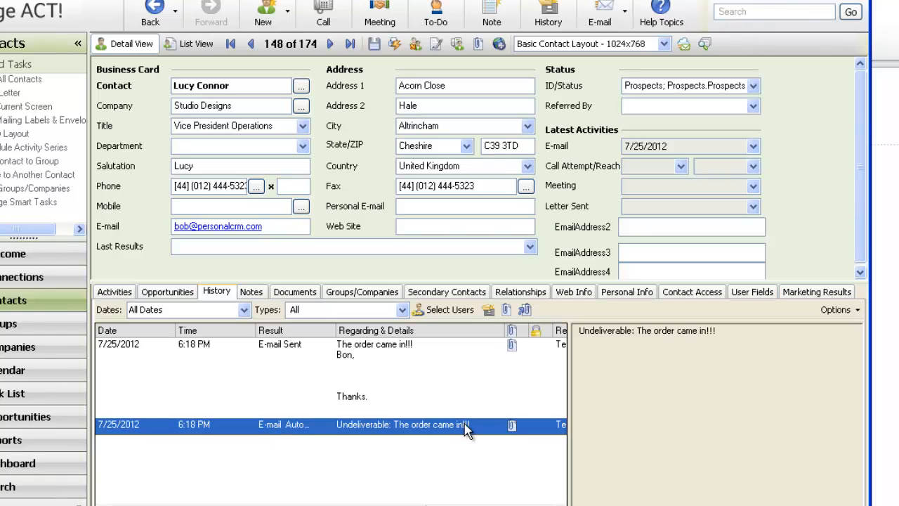
{"action": "left_click", "coordinate": [413, 367]}
{"action": "left_click", "coordinate": [420, 430]}
{"action": "left_click", "coordinate": [749, 294]}
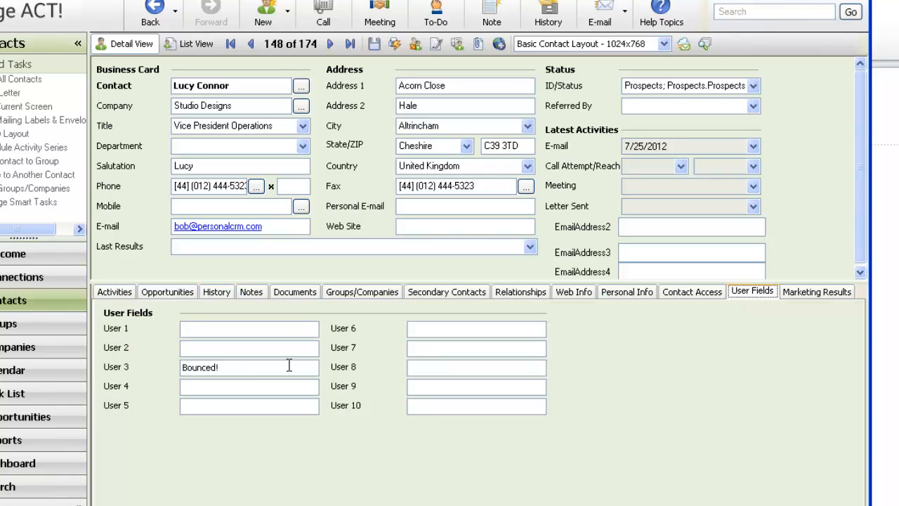
{"action": "left_click_drag", "start_coordinate": [233, 367], "coordinate": [177, 370]}
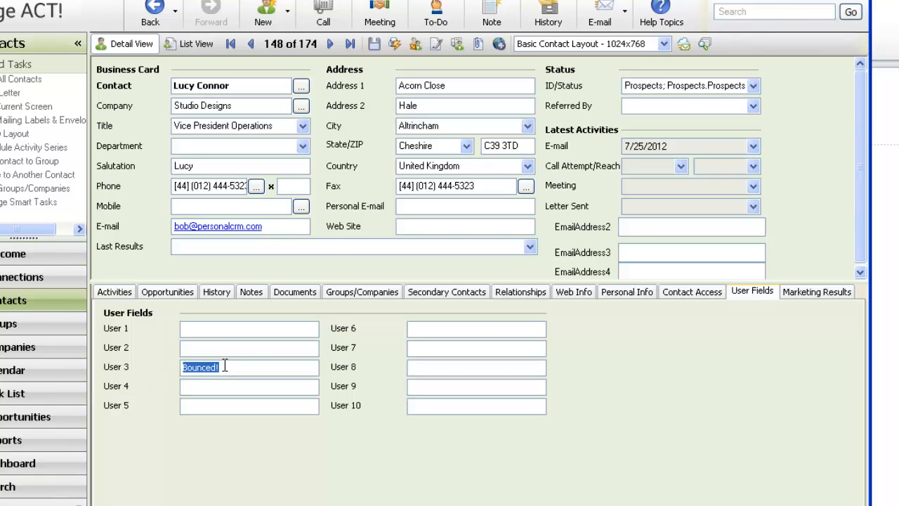
{"action": "left_click_drag", "start_coordinate": [259, 365], "coordinate": [163, 367]}
Open the "Undeliverable: The order came in!!!" entry in the contact's history and read its attached delivery report
{"action": "left_click", "coordinate": [222, 295]}
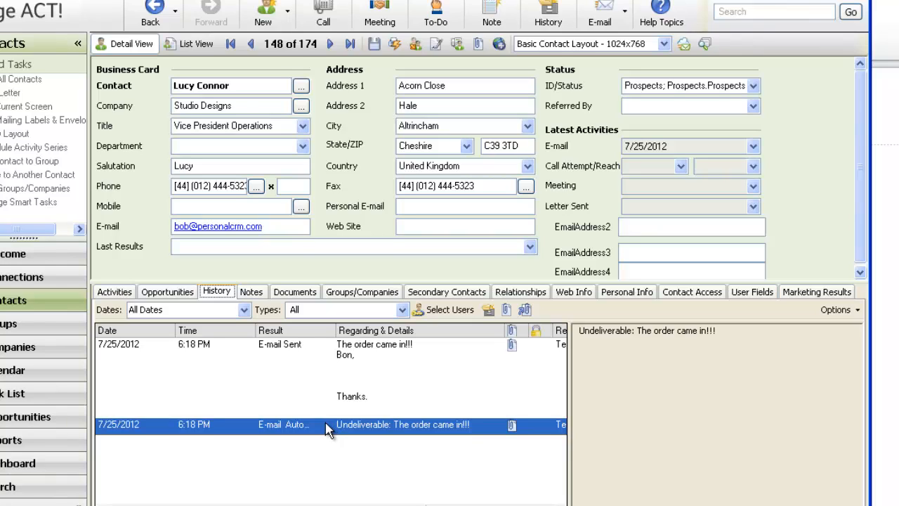
{"action": "double_click", "coordinate": [238, 428]}
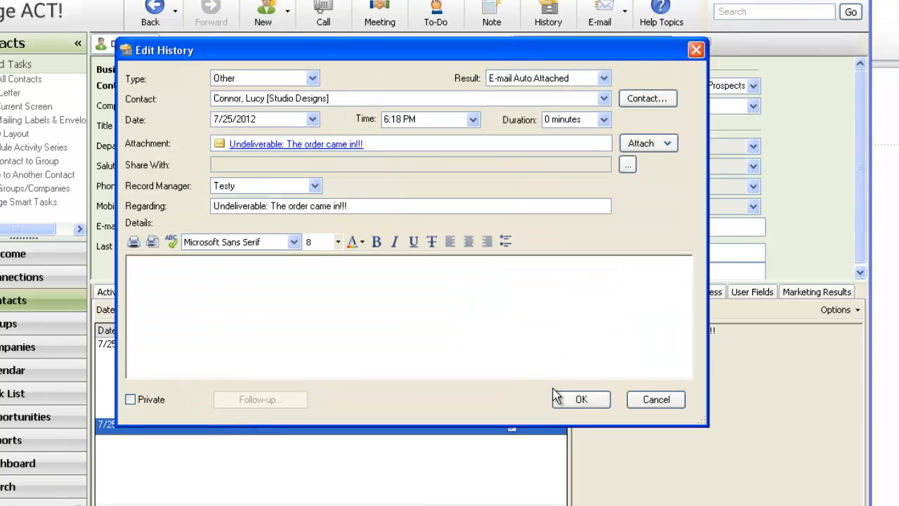
{"action": "left_click", "coordinate": [328, 144]}
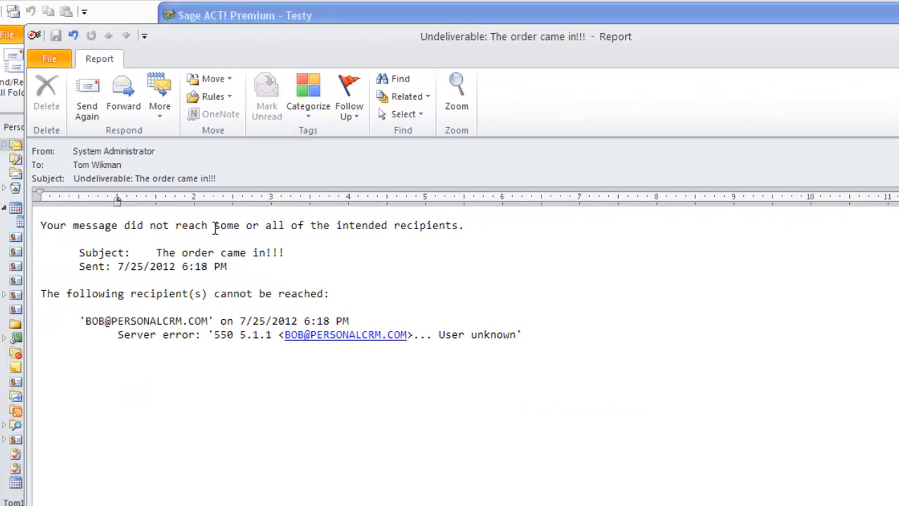
{"action": "left_click_drag", "start_coordinate": [42, 226], "coordinate": [498, 372]}
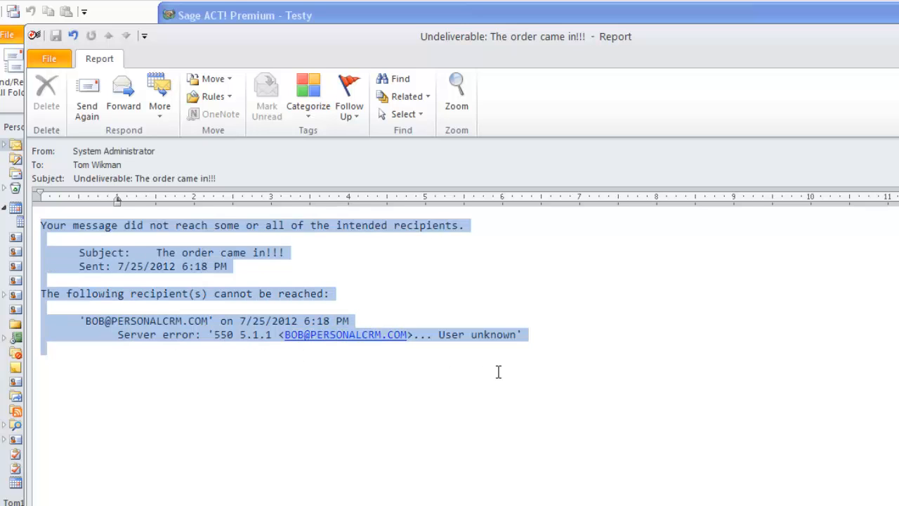
{"action": "left_click", "coordinate": [498, 435]}
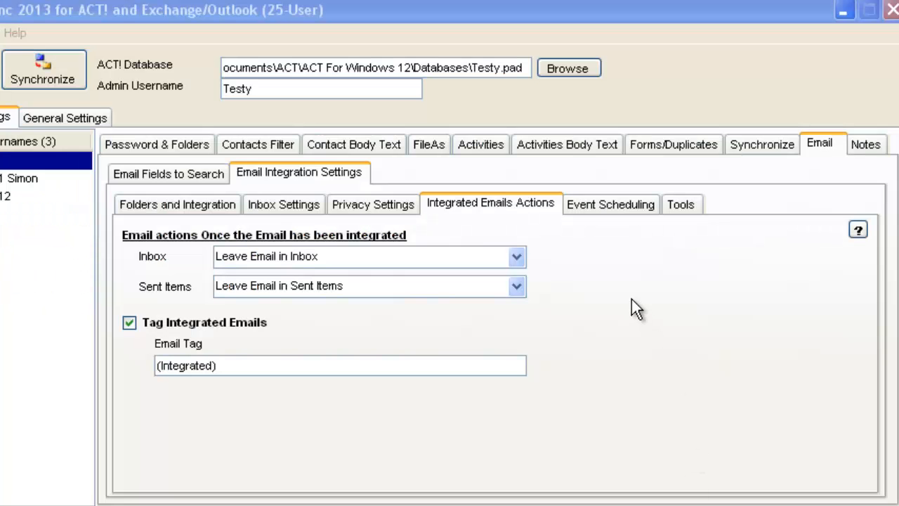
In 123 Sync's event scheduling settings, try Todo as the event for new Inbox emails and restore <None>
{"action": "left_click", "coordinate": [613, 211]}
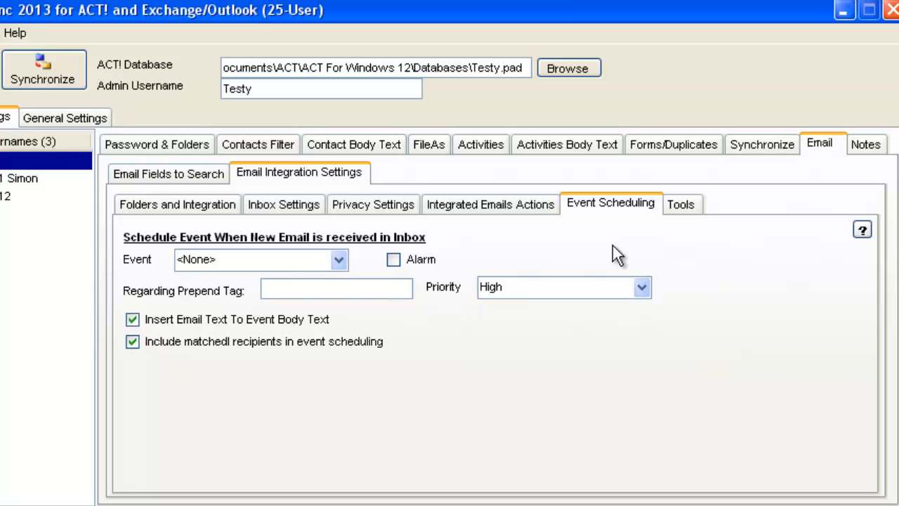
{"action": "left_click", "coordinate": [339, 260]}
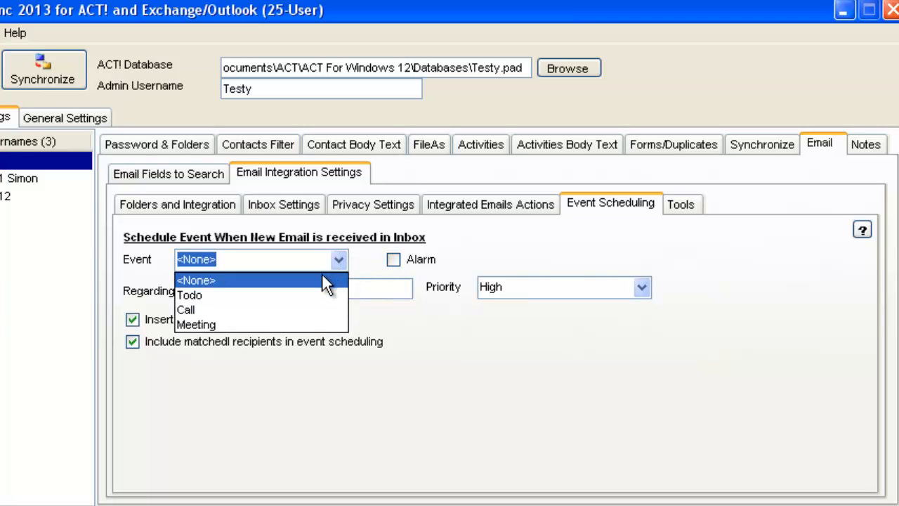
{"action": "left_click", "coordinate": [310, 298]}
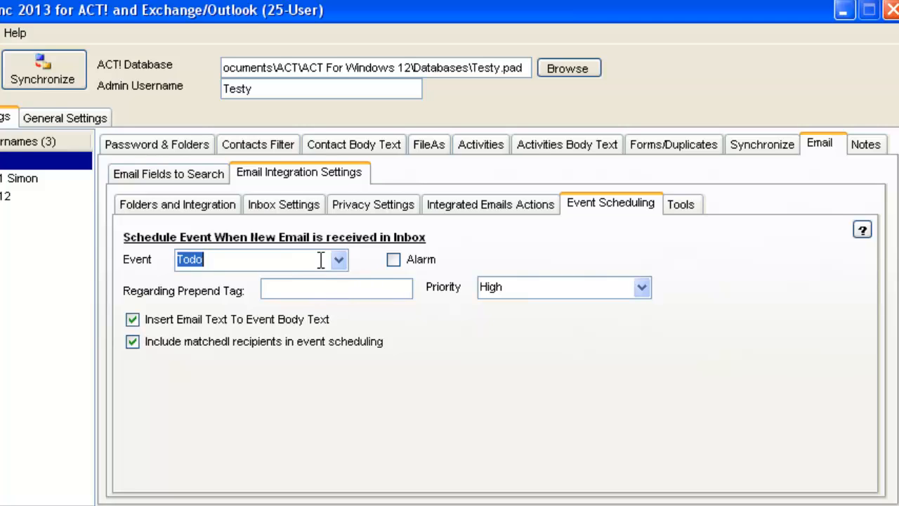
{"action": "left_click", "coordinate": [339, 259]}
{"action": "left_click", "coordinate": [315, 279]}
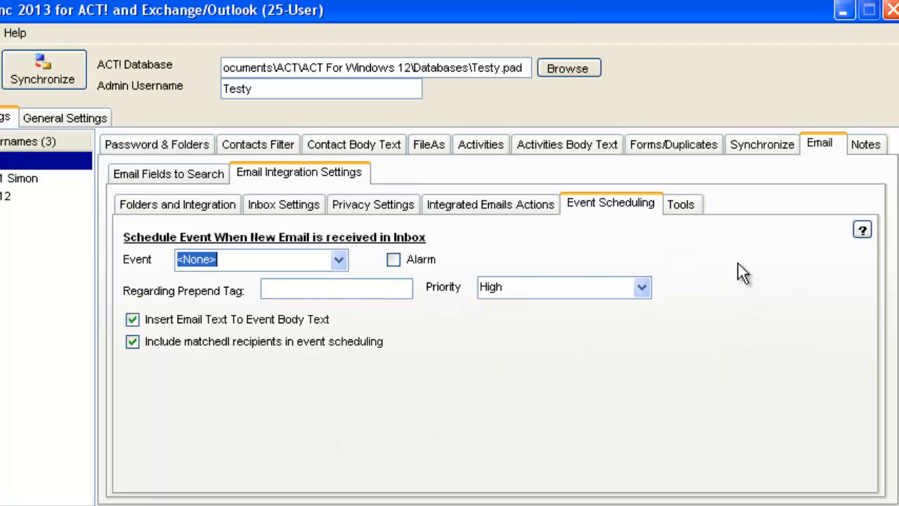
Display the email integration tools for integrating a single Inbox or Sent Items email
{"action": "left_click", "coordinate": [692, 205]}
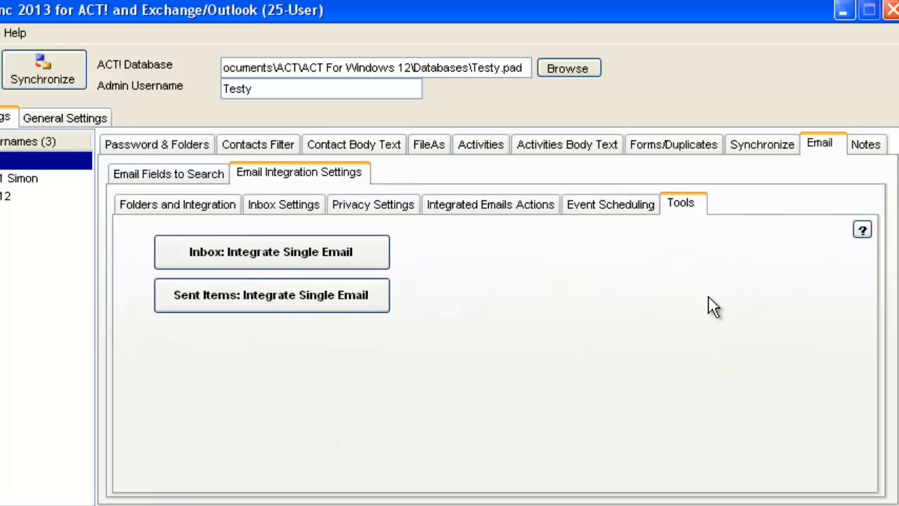